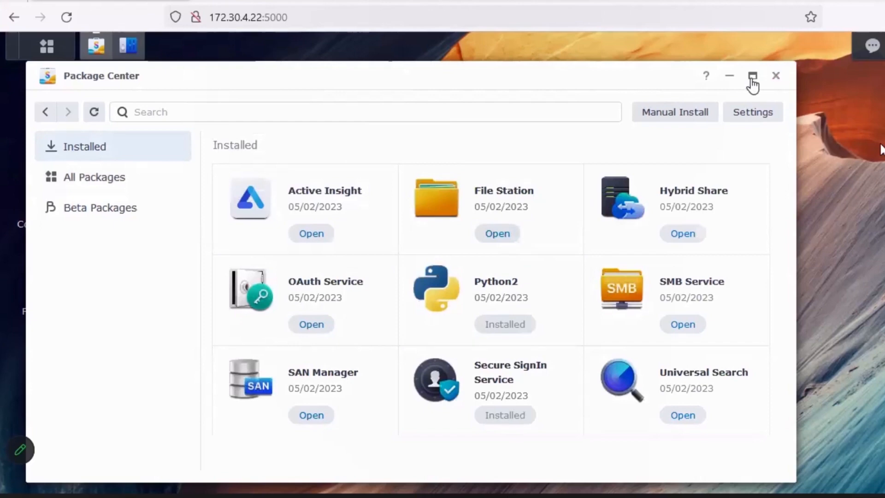
# Step: Maximize the Package Center window and show the list of all packages
pyautogui.click(752, 76)
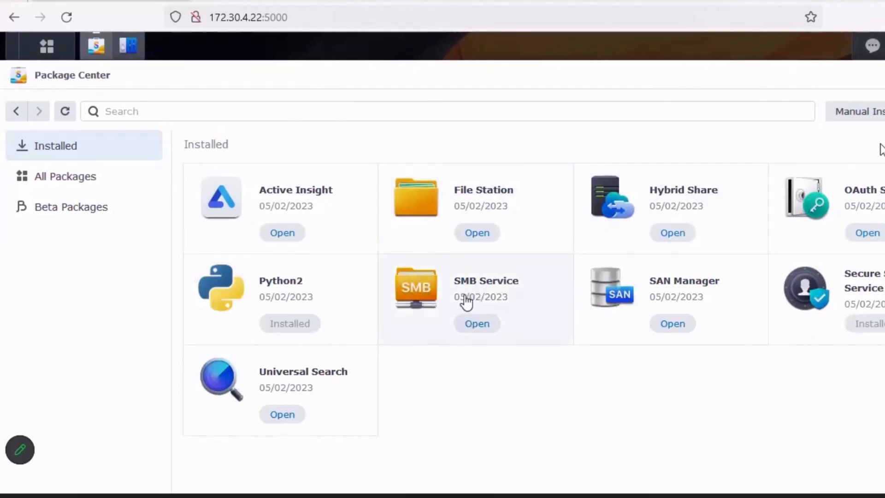
pyautogui.click(85, 179)
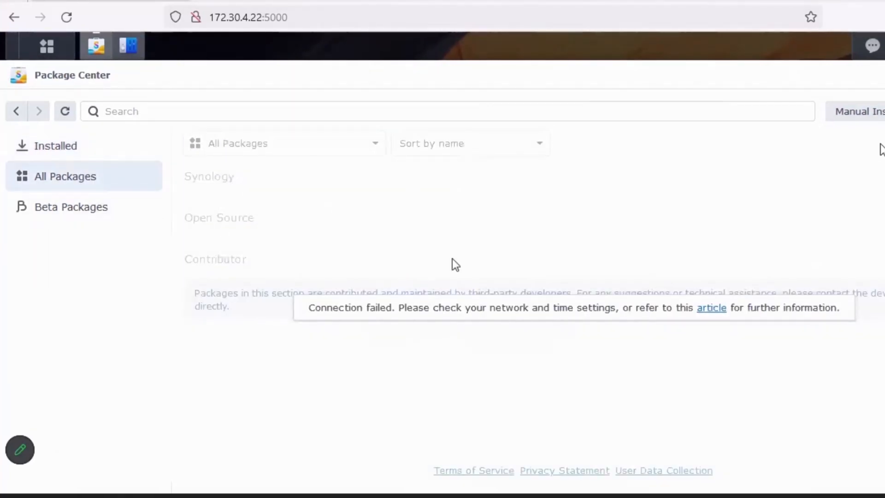
# Step: Search for "synology download center" in a new browser tab, open Synology's Download Center page and accept its cookies
pyautogui.click(378, 1)
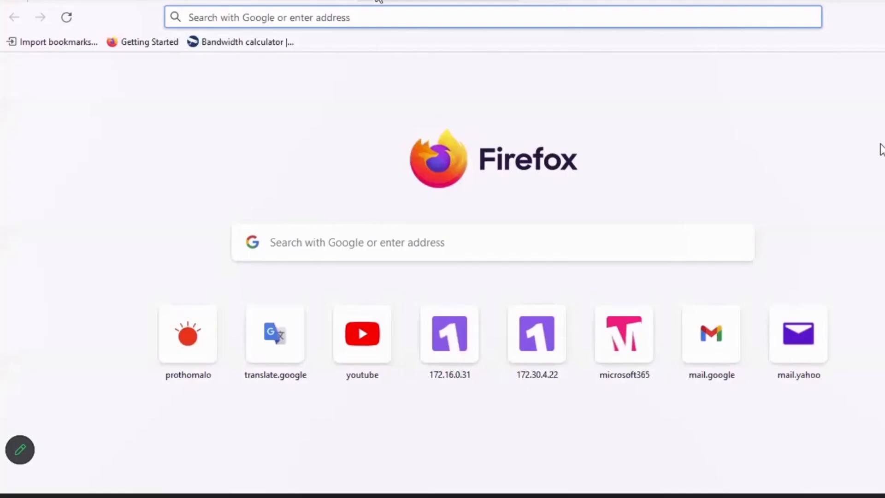
pyautogui.write('synl')
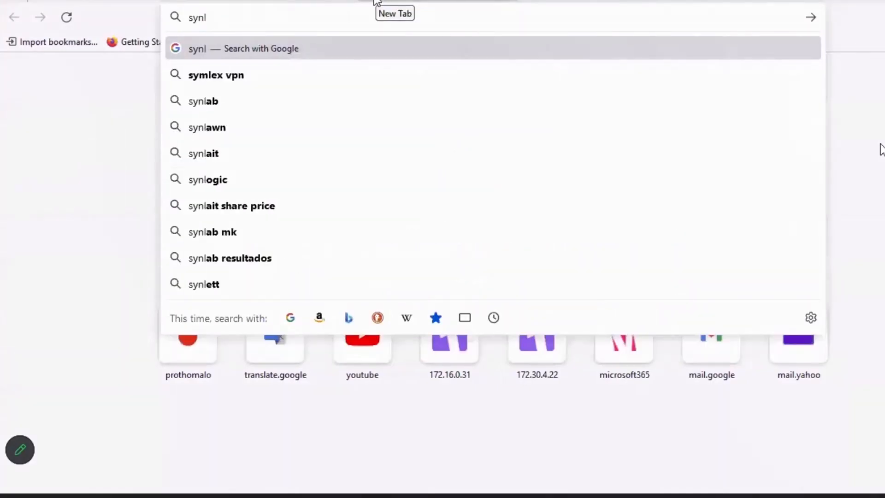
pyautogui.press('BackSpace')
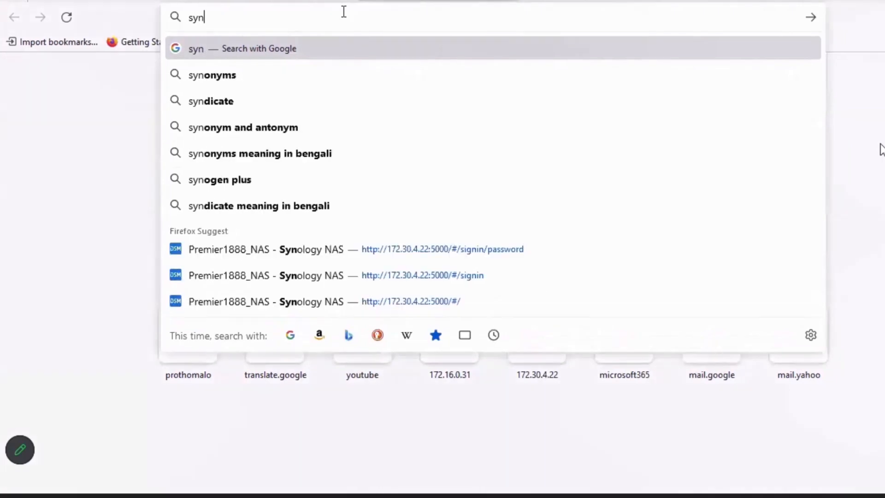
pyautogui.write('ology ')
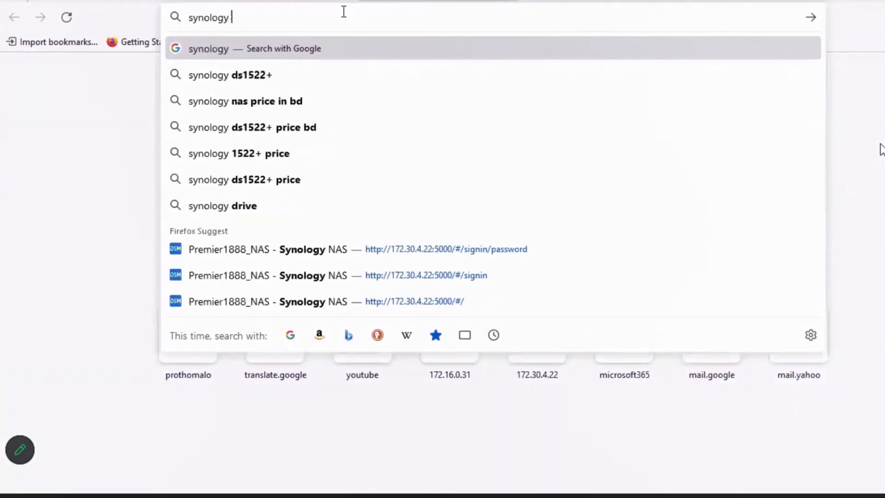
pyautogui.write('down')
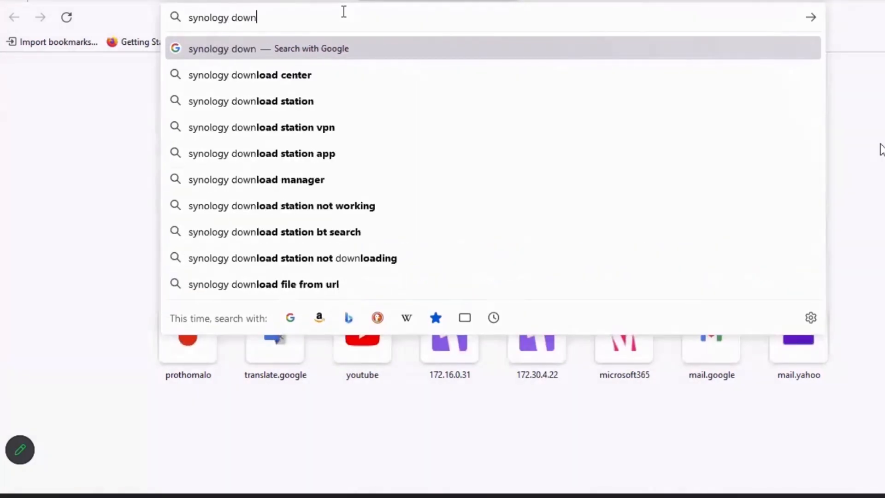
pyautogui.click(279, 69)
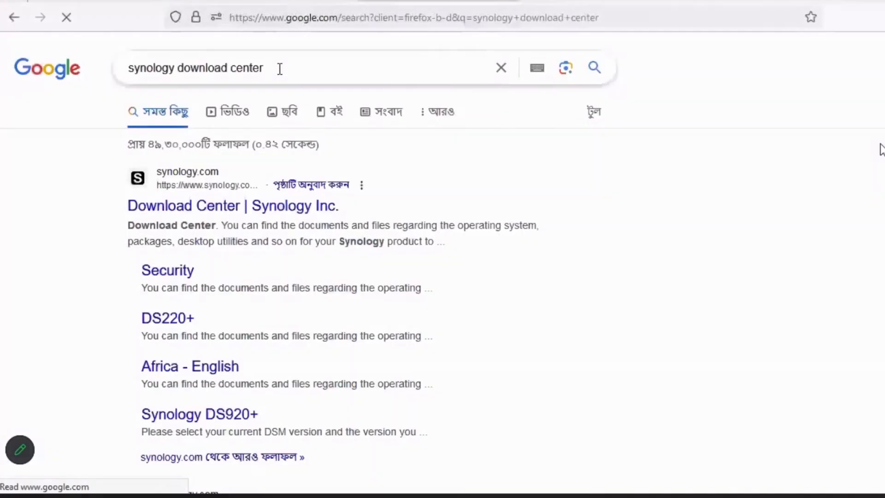
pyautogui.click(229, 206)
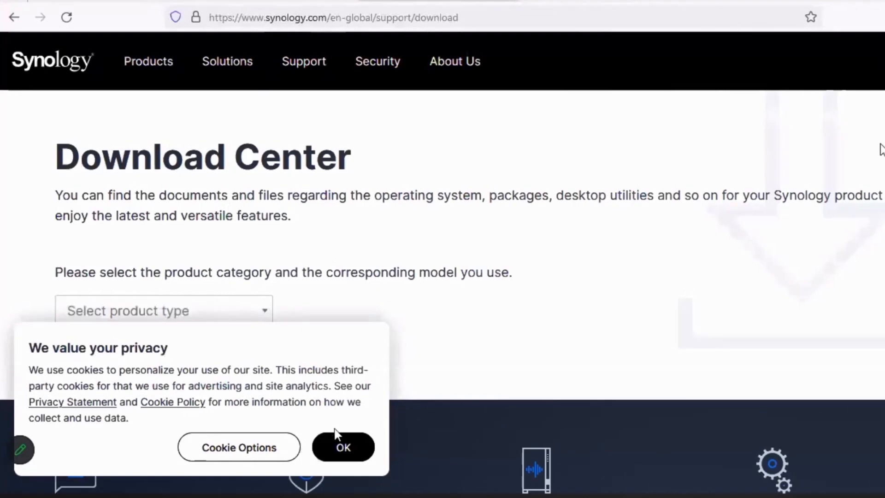
pyautogui.click(344, 436)
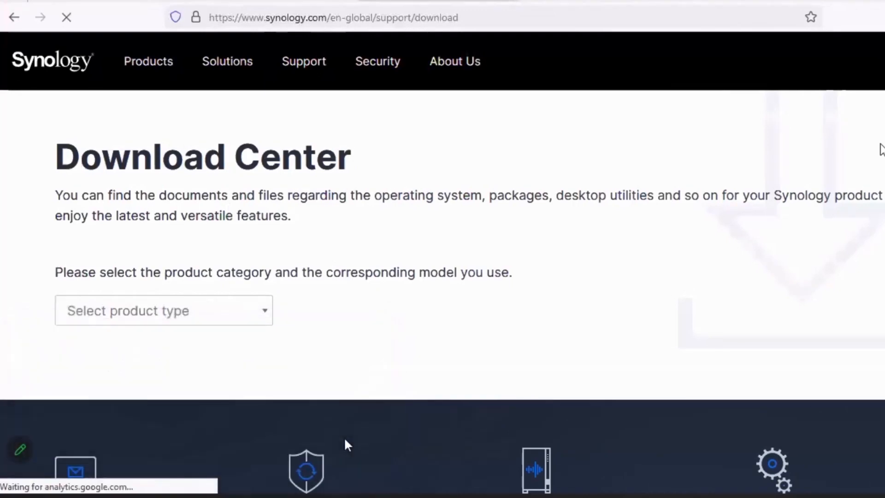
# Step: Choose product type NAS and model RS3621xs+ in the Download Center, checking the model name against the NAS's Info Center
pyautogui.click(253, 315)
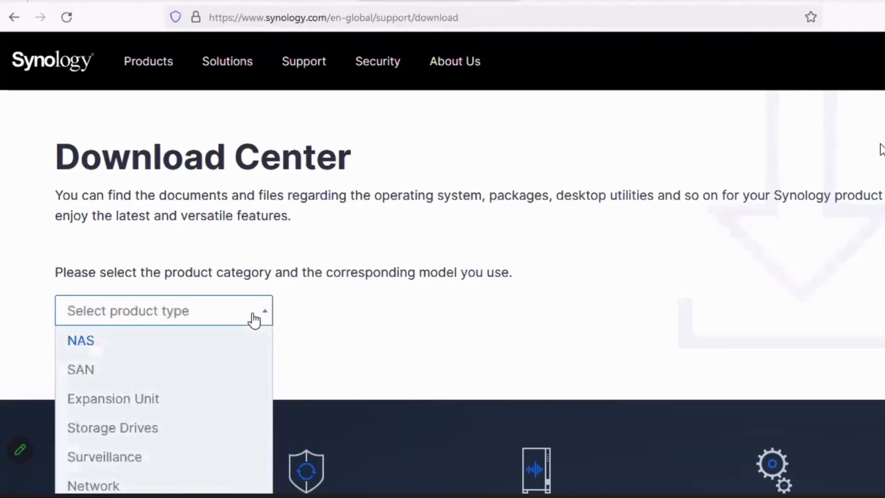
pyautogui.click(177, 341)
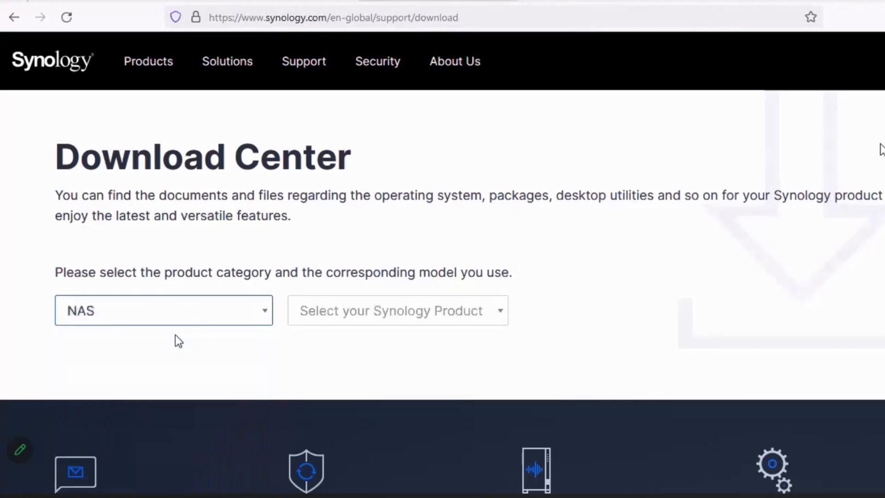
pyautogui.click(329, 323)
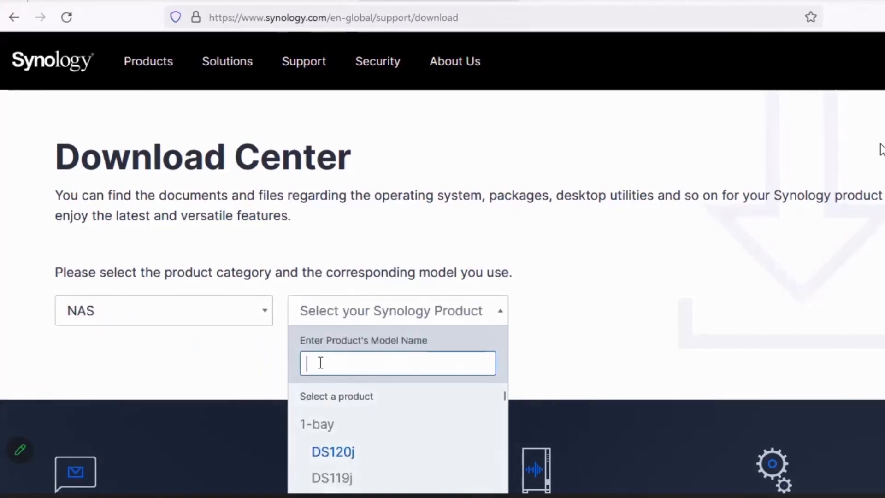
pyautogui.write('rs')
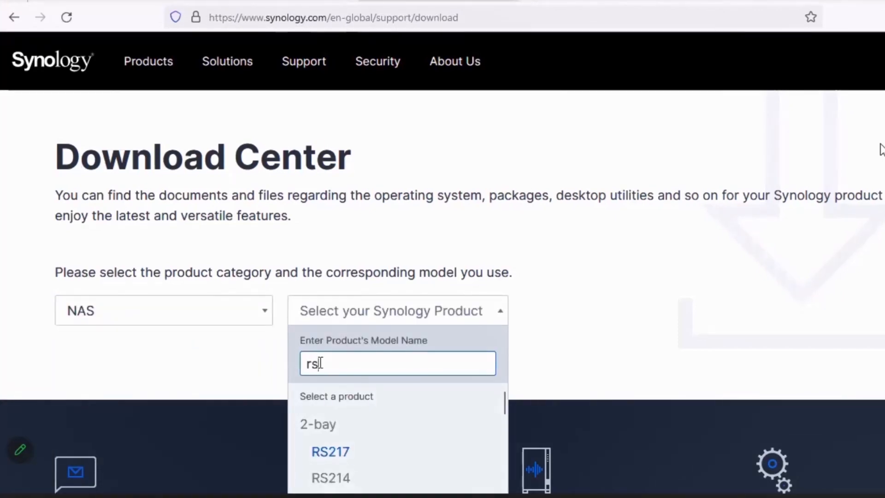
pyautogui.write('3621')
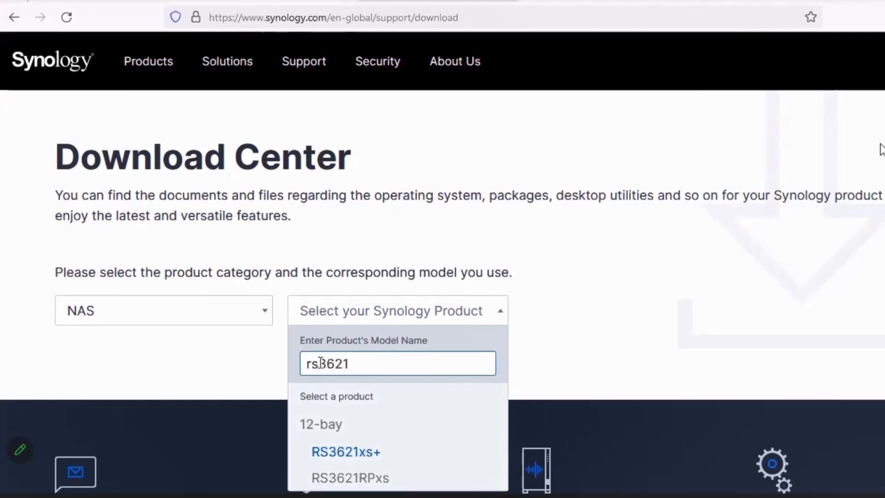
pyautogui.scroll(-3, 321, 363)
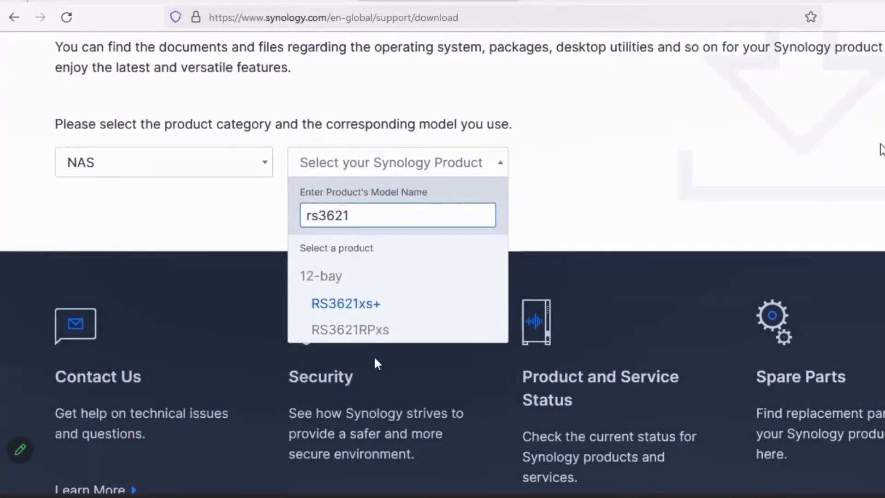
pyautogui.click(364, 307)
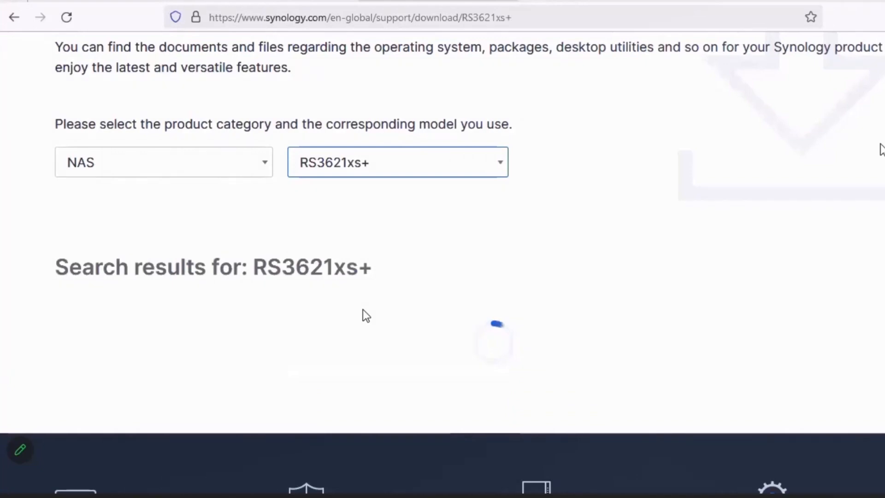
pyautogui.click(104, 1)
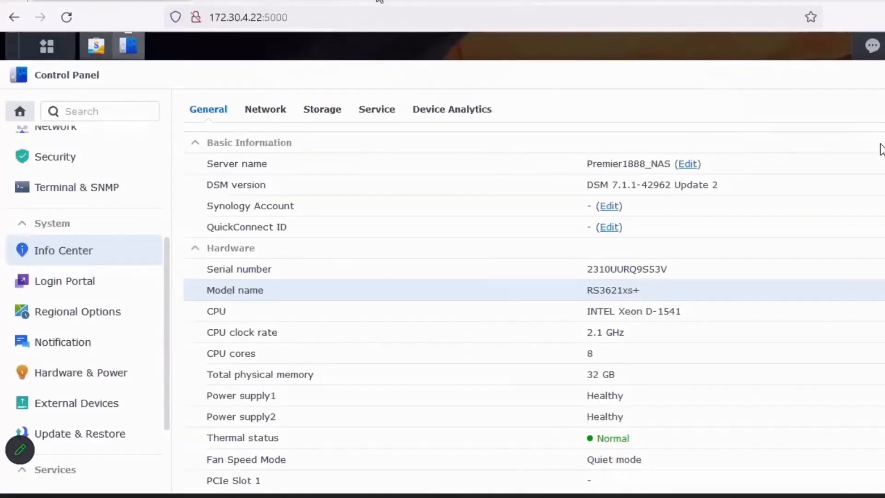
pyautogui.click(420, 1)
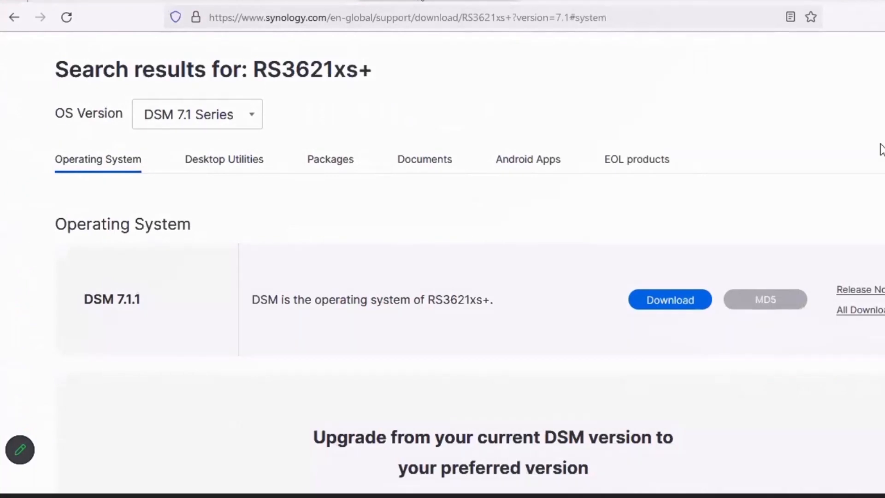
# Step: Download the Active Backup for Business package from the DSM 7.1 Series packages for the RS3621xs+
pyautogui.click(340, 161)
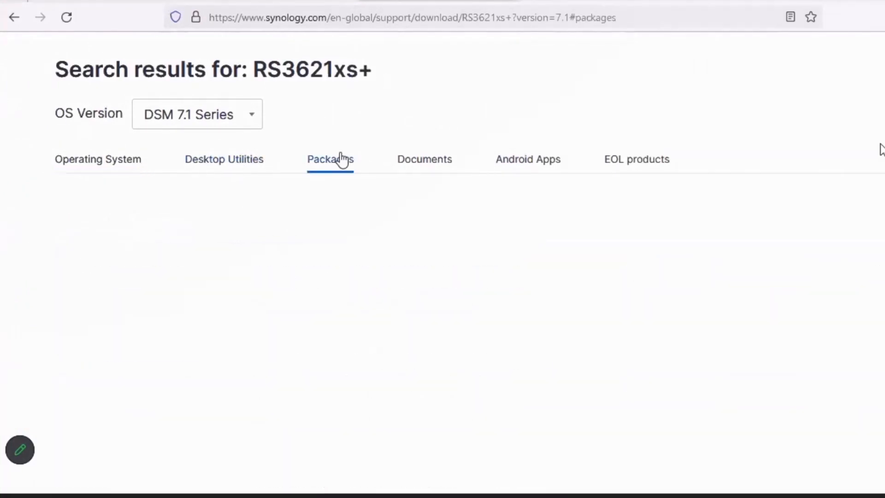
pyautogui.scroll(-3, 265, 246)
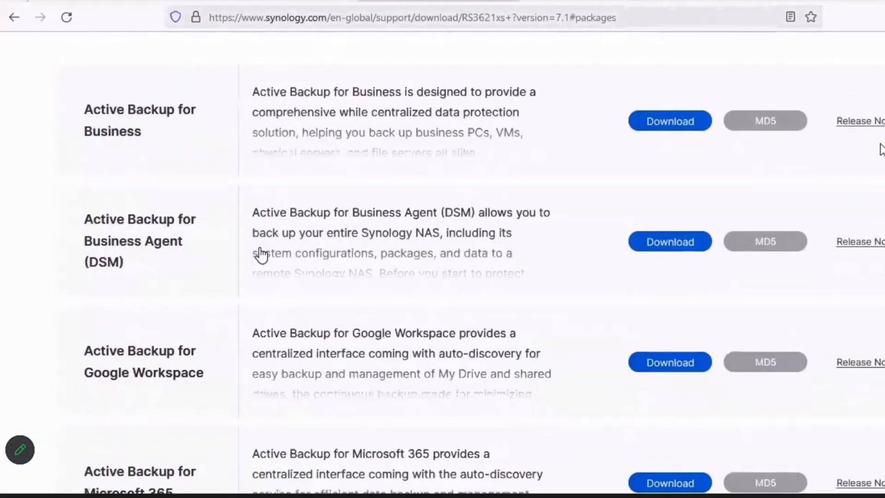
pyautogui.click(668, 116)
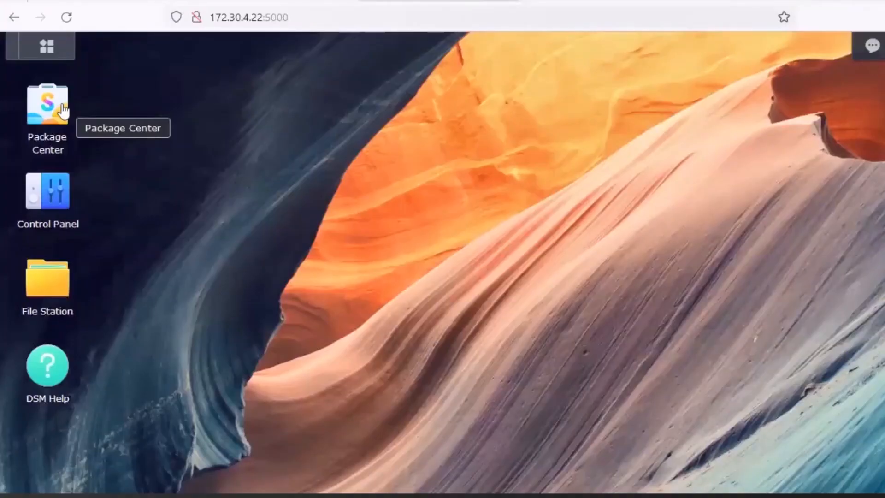
# Step: Manually install ActiveBackup-x86_64-2.6.0-13032.spk from Downloads through Package Center, keeping Run after installation enabled
pyautogui.click(63, 111)
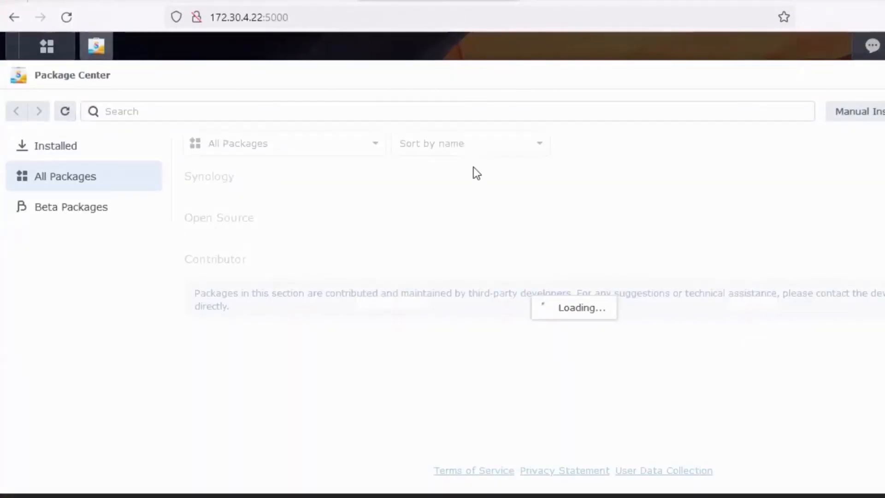
pyautogui.click(867, 112)
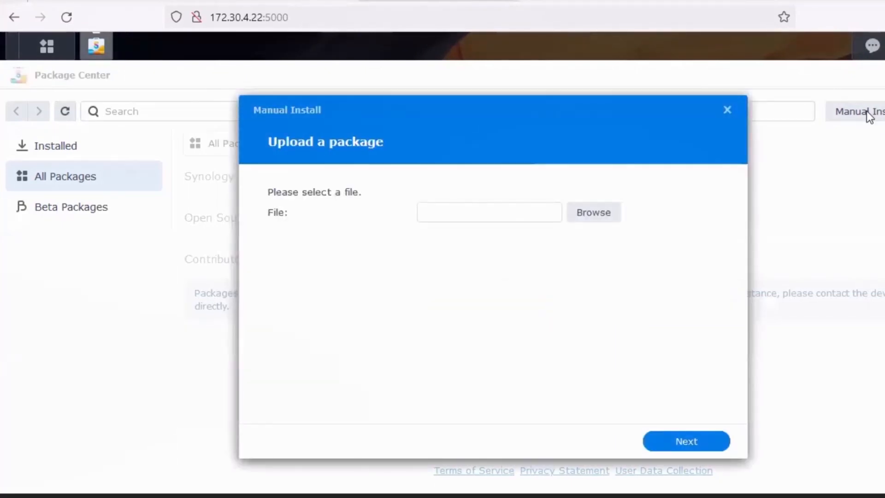
pyautogui.click(604, 217)
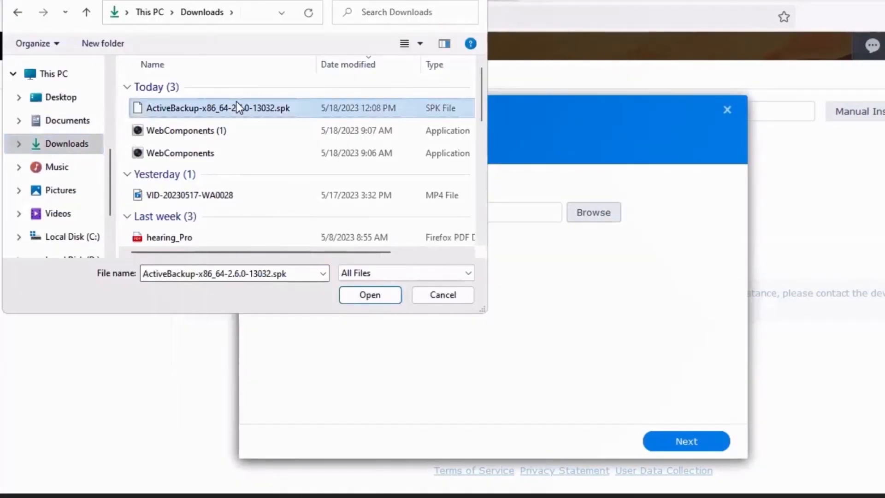
pyautogui.click(355, 293)
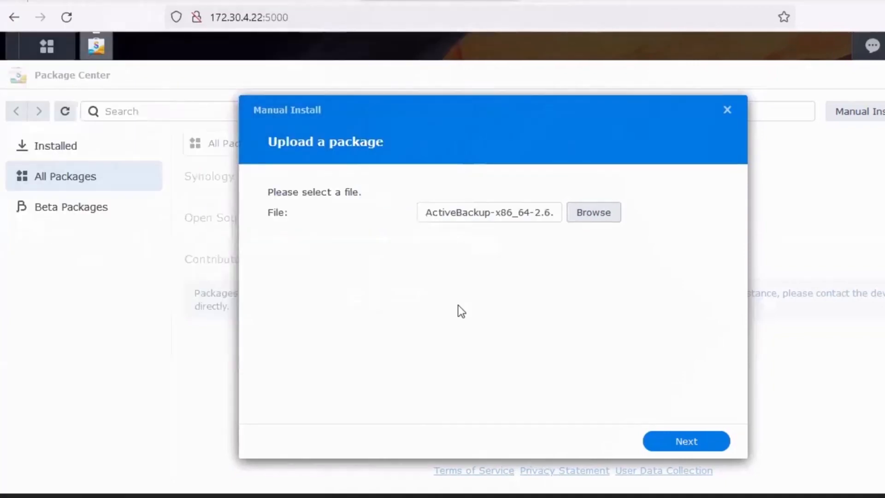
pyautogui.click(698, 440)
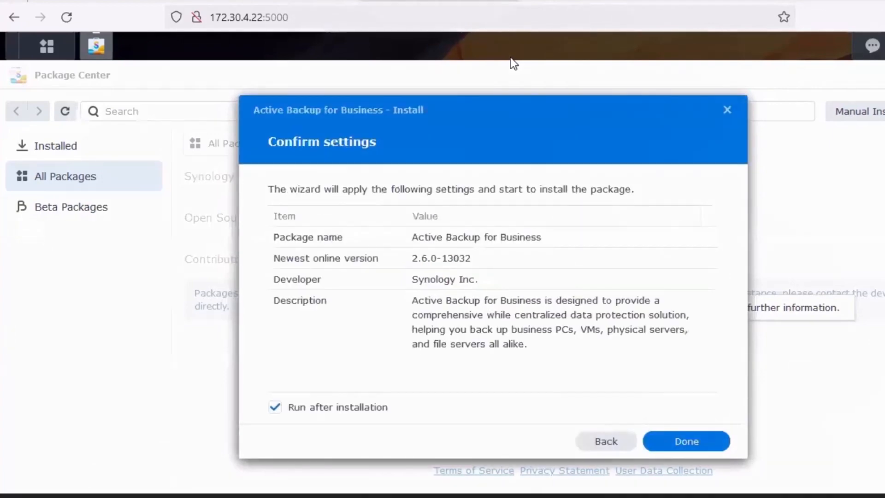
pyautogui.click(682, 441)
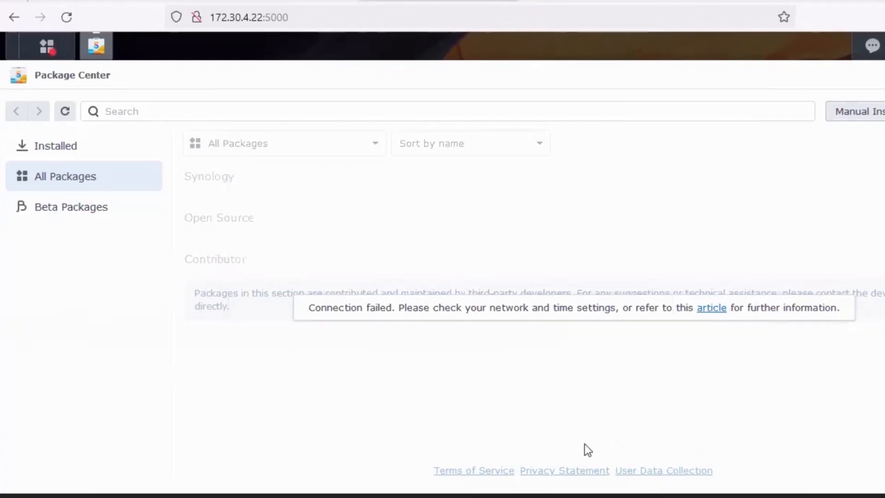
# Step: Open the details of Active Backup for Business among the installed packages and launch it
pyautogui.click(106, 146)
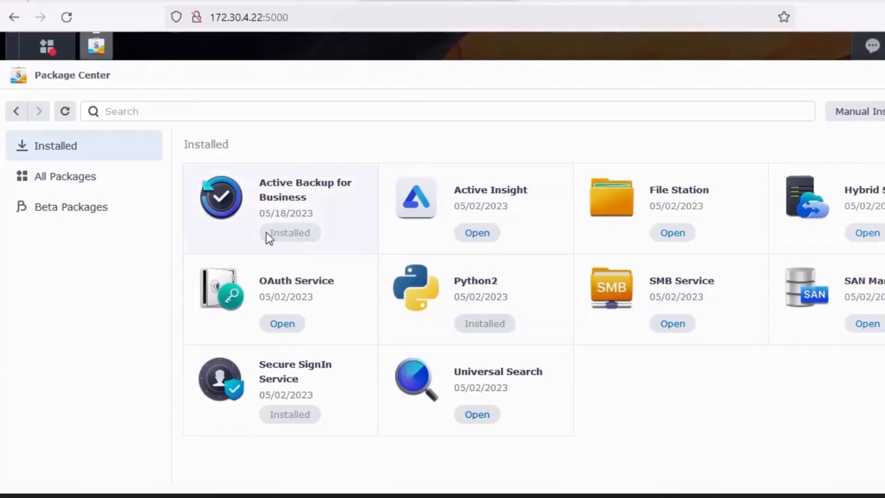
pyautogui.click(290, 196)
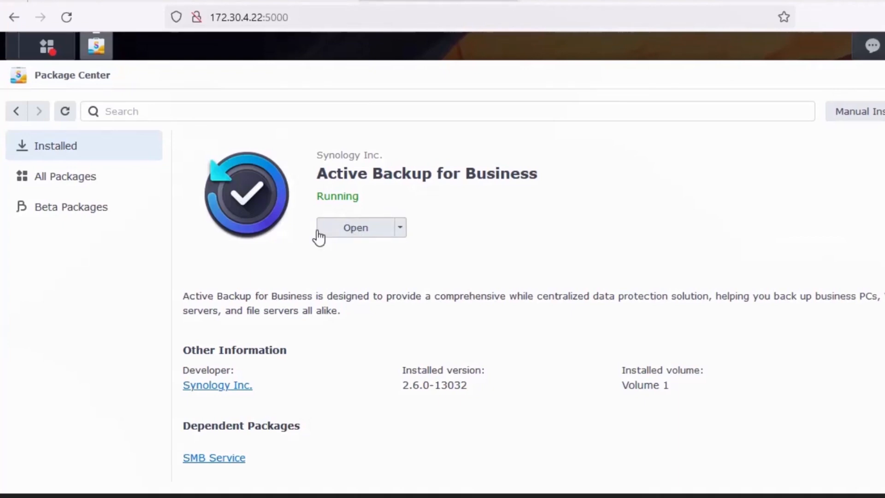
pyautogui.click(371, 239)
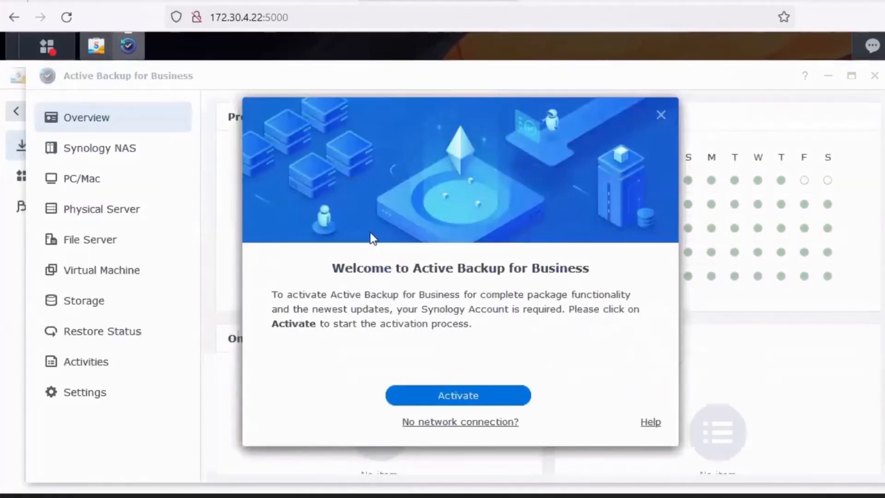
pyautogui.click(449, 423)
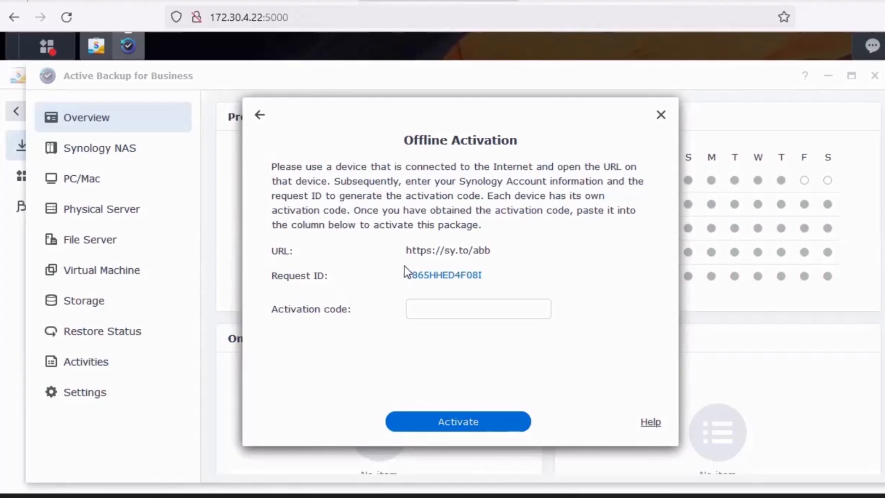
pyautogui.tripleClick(481, 250)
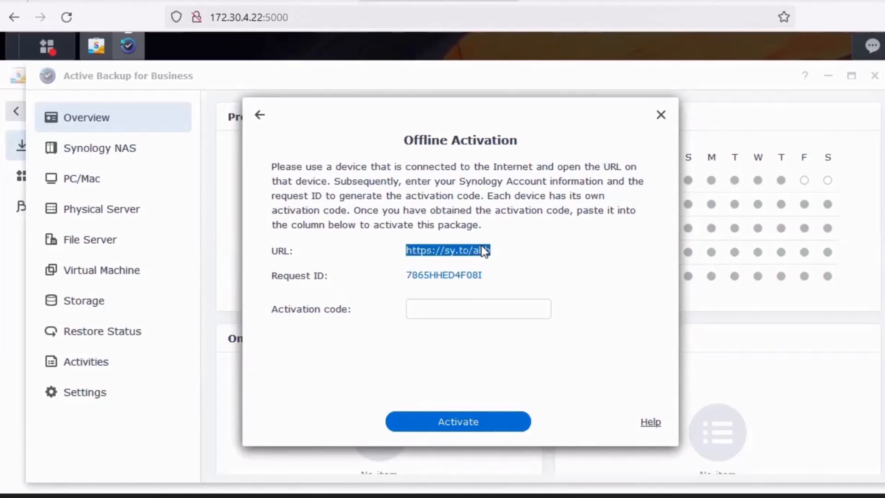
pyautogui.rightClick(449, 252)
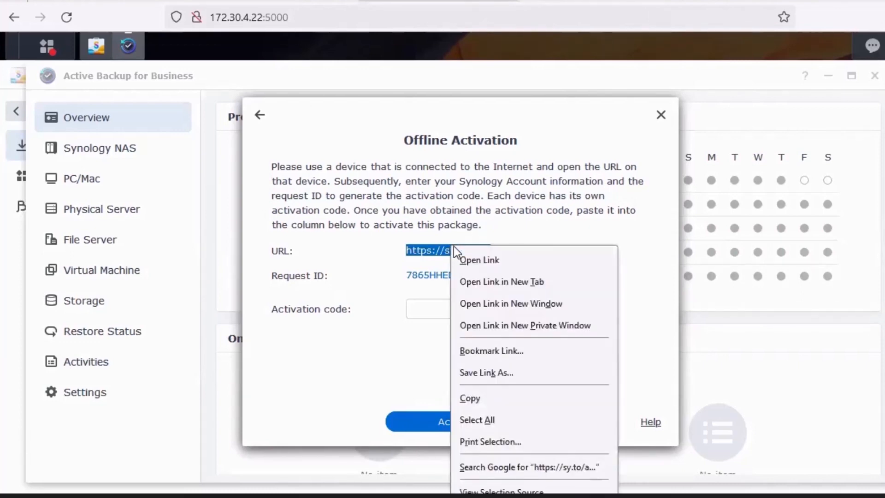
pyautogui.click(475, 397)
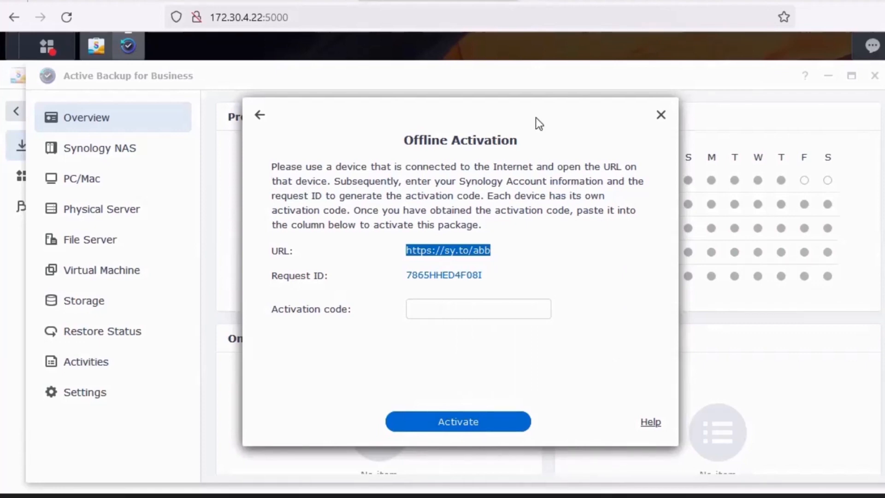
# Step: Open the copied activation URL in a separate browser tab, agree to the privacy statement and try to continue
pyautogui.click(534, 1)
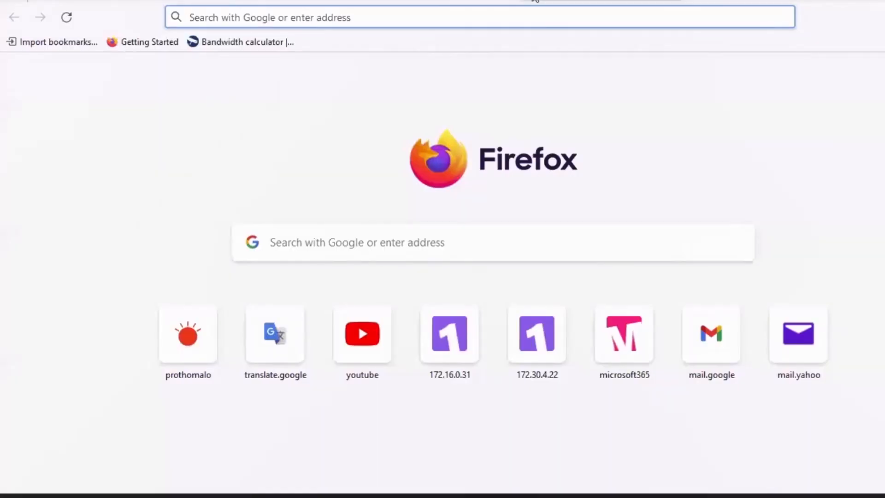
pyautogui.hotkey('ctrl', 'v')
pyautogui.press('Return')
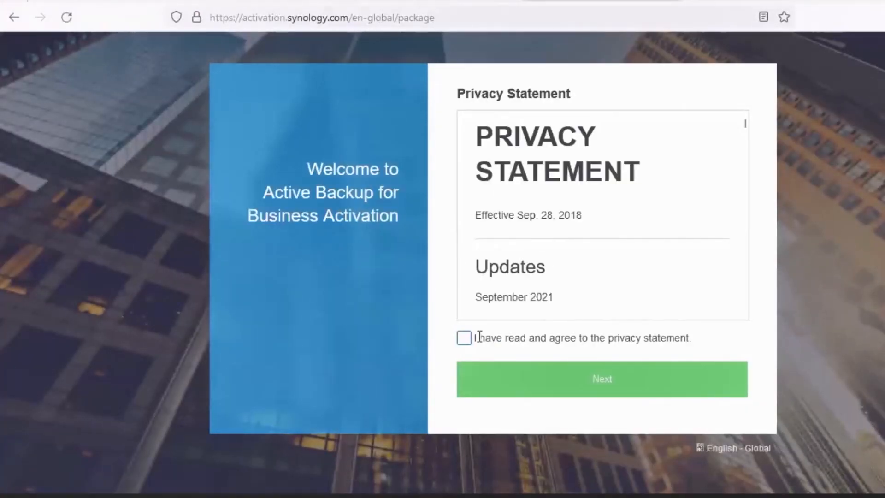
pyautogui.click(464, 339)
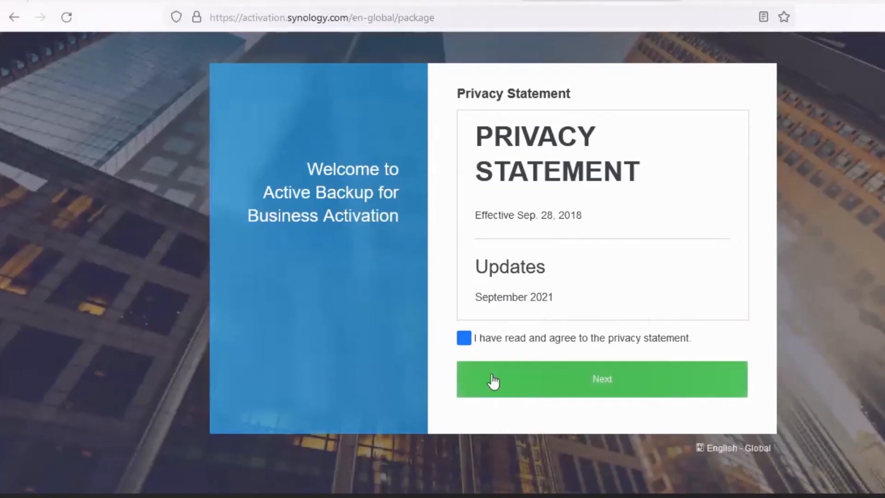
pyautogui.click(508, 389)
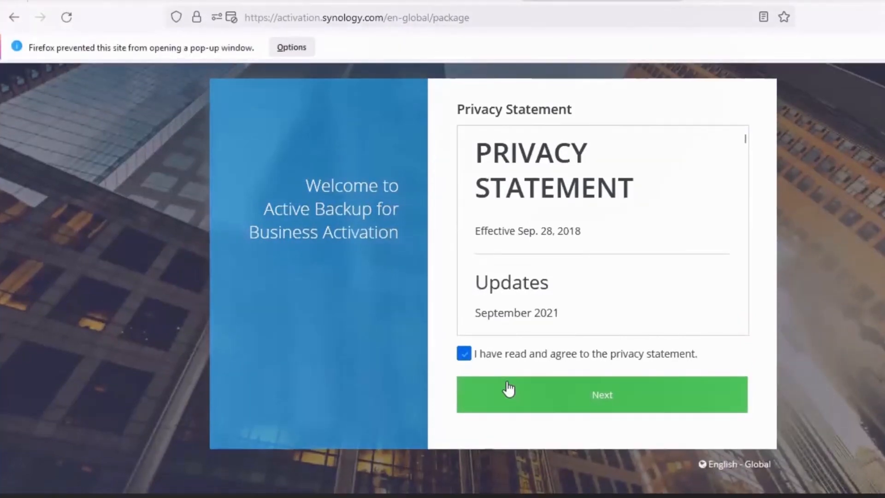
pyautogui.click(533, 401)
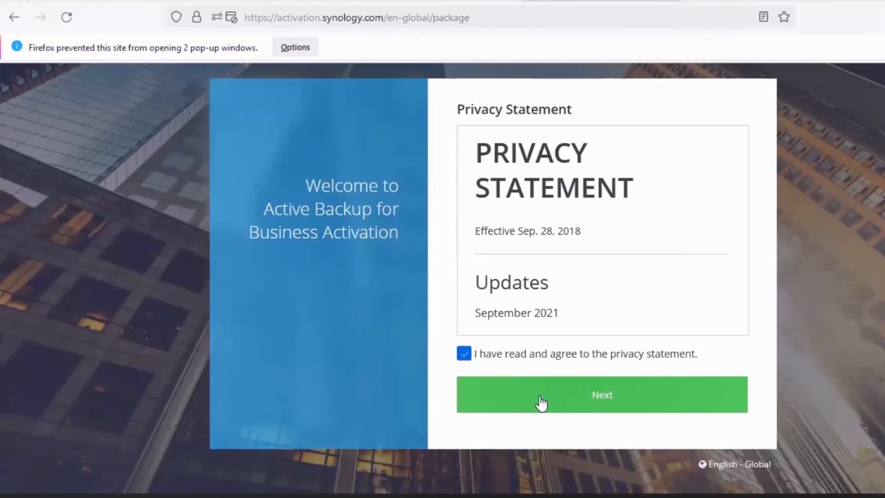
pyautogui.click(540, 399)
pyautogui.click(540, 400)
pyautogui.click(620, 398)
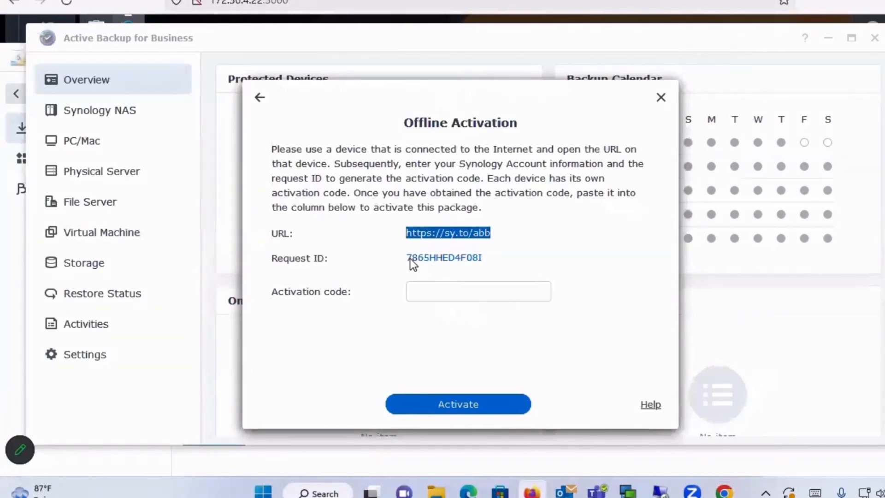
# Step: Copy the request ID from Offline Activation into the activation page open in Chrome and get the activation code
pyautogui.moveTo(410, 258); pyautogui.dragTo(483, 262)
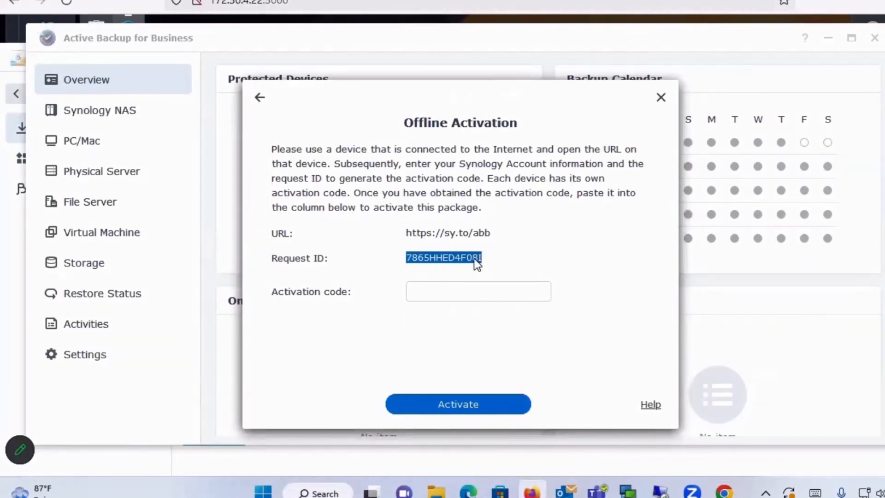
pyautogui.rightClick(474, 259)
pyautogui.click(492, 274)
pyautogui.click(724, 492)
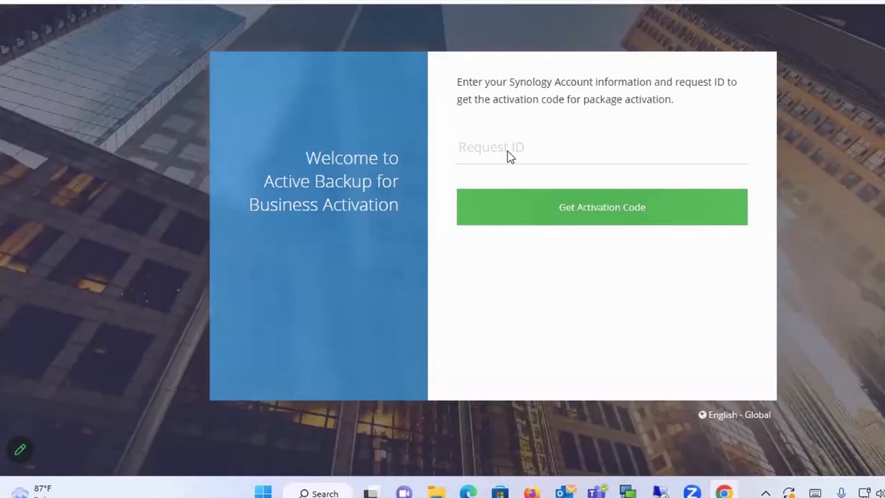
pyautogui.rightClick(503, 153)
pyautogui.click(539, 263)
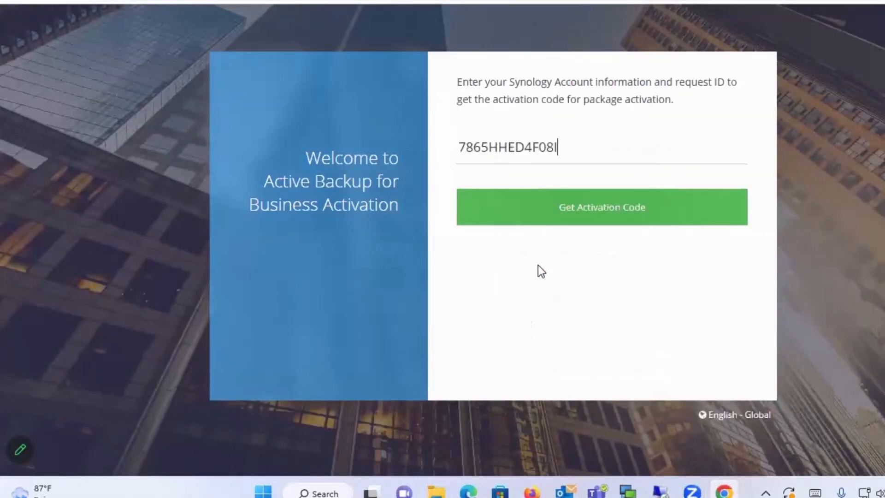
pyautogui.click(556, 211)
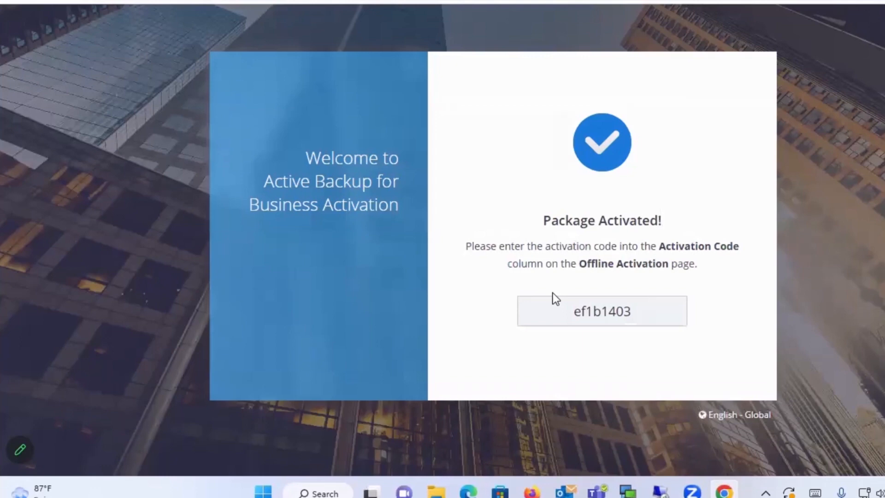
# Step: Copy the generated activation code into the Offline Activation form in Firefox and activate Active Backup for Business
pyautogui.moveTo(628, 315); pyautogui.dragTo(570, 312)
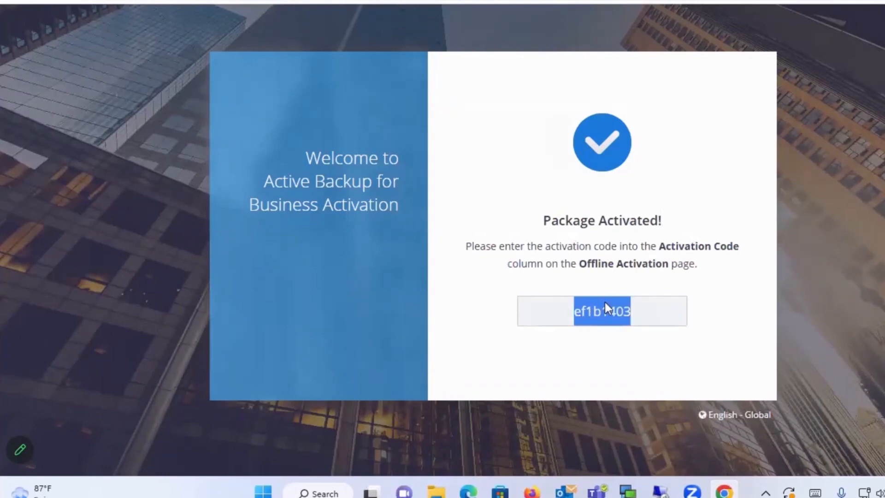
pyautogui.rightClick(605, 303)
pyautogui.click(619, 314)
pyautogui.click(532, 492)
pyautogui.click(453, 295)
pyautogui.rightClick(452, 295)
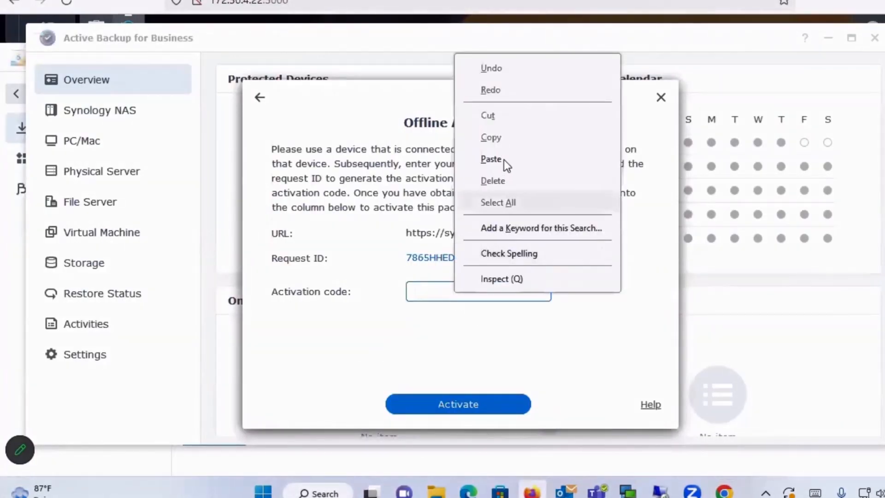
pyautogui.click(505, 162)
pyautogui.click(481, 410)
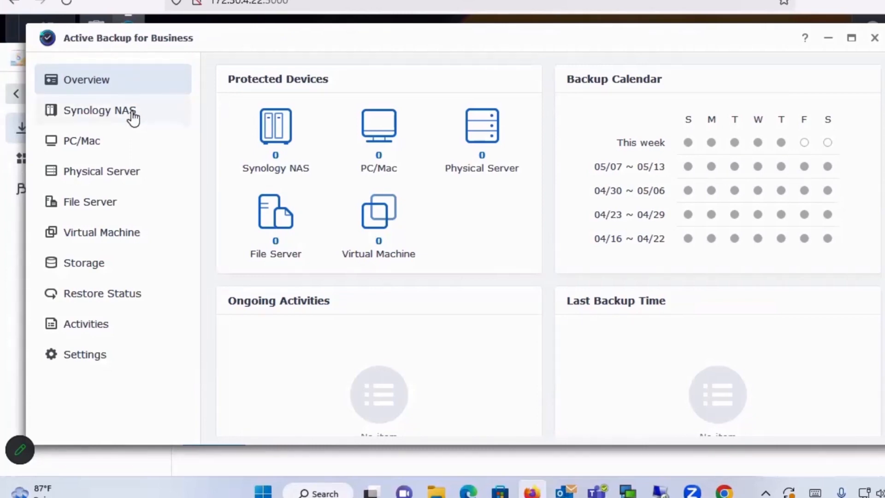
# Step: Look through the Synology NAS, PC/Mac, Physical Server and File Server backup sections
pyautogui.click(112, 112)
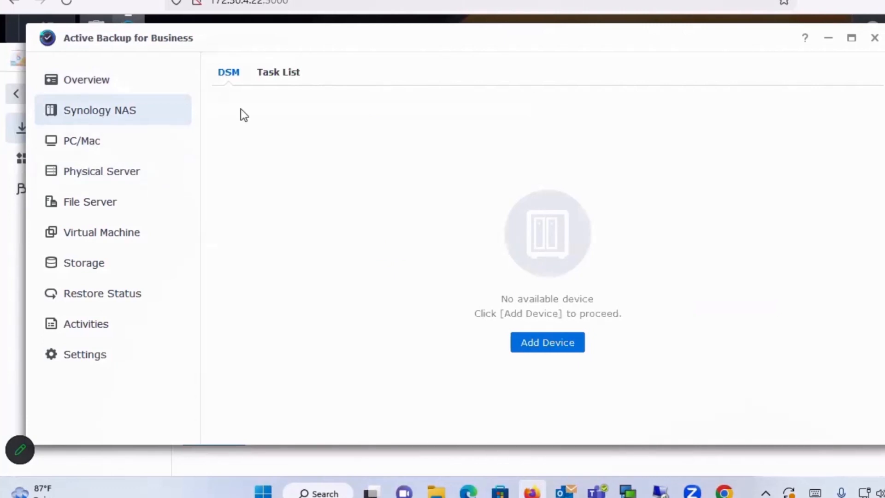
pyautogui.click(91, 147)
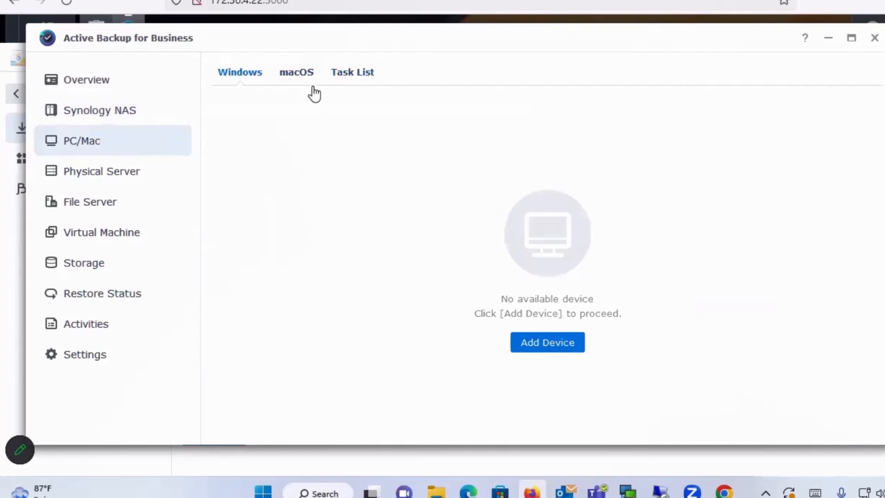
pyautogui.click(129, 175)
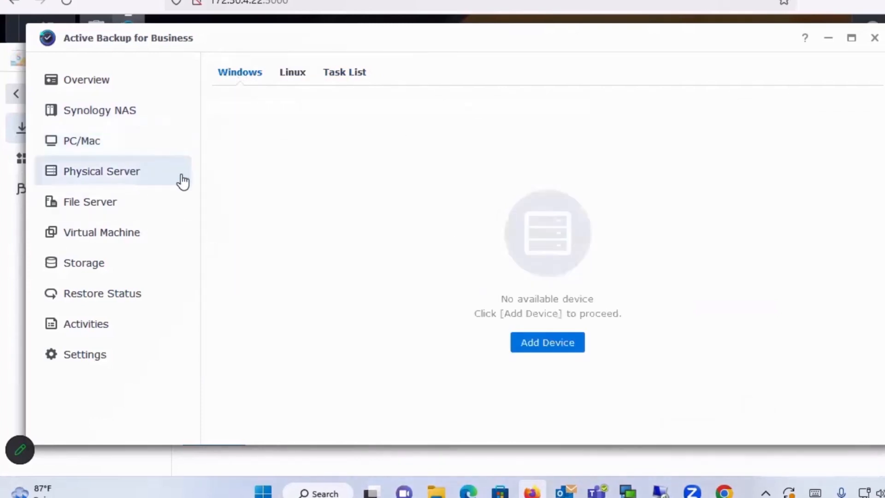
pyautogui.click(105, 213)
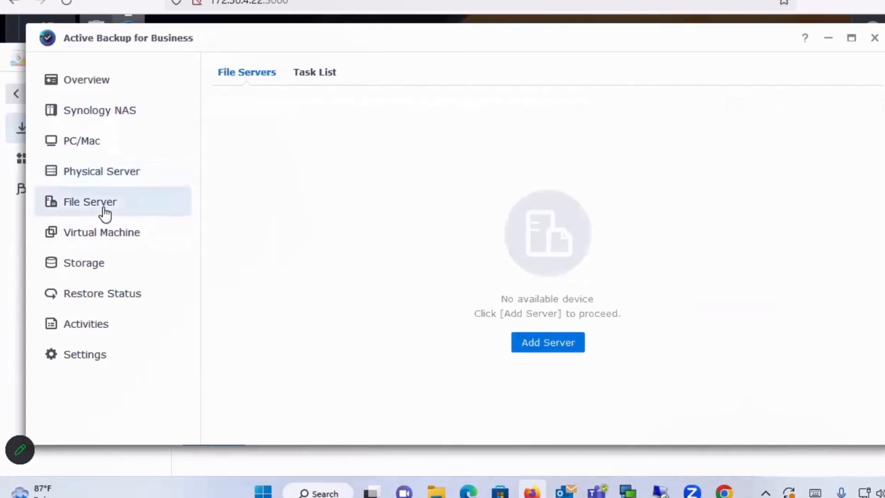
# Step: Start adding a VMware vSphere hypervisor for virtual machine backup with server address 172.30.4.21
pyautogui.click(111, 240)
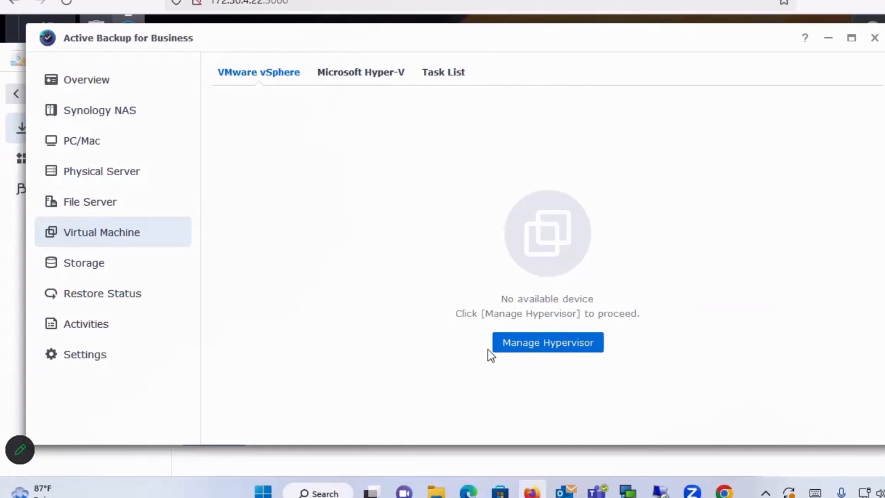
pyautogui.click(556, 354)
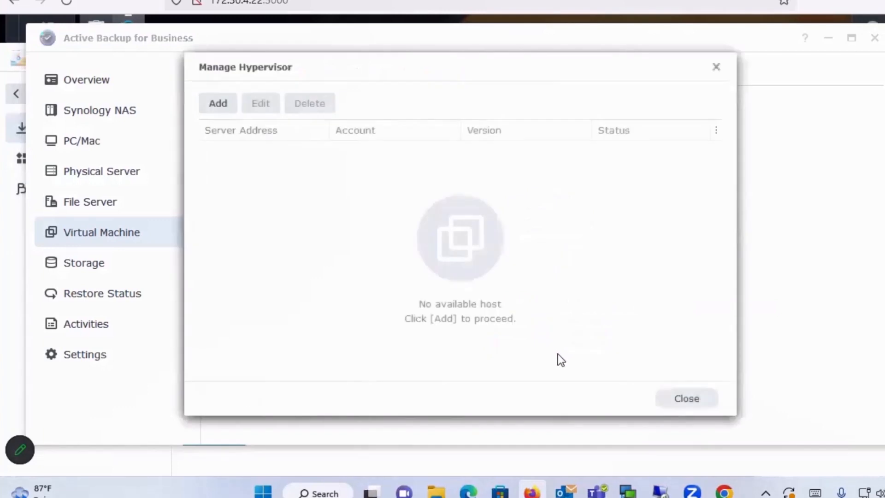
pyautogui.click(216, 109)
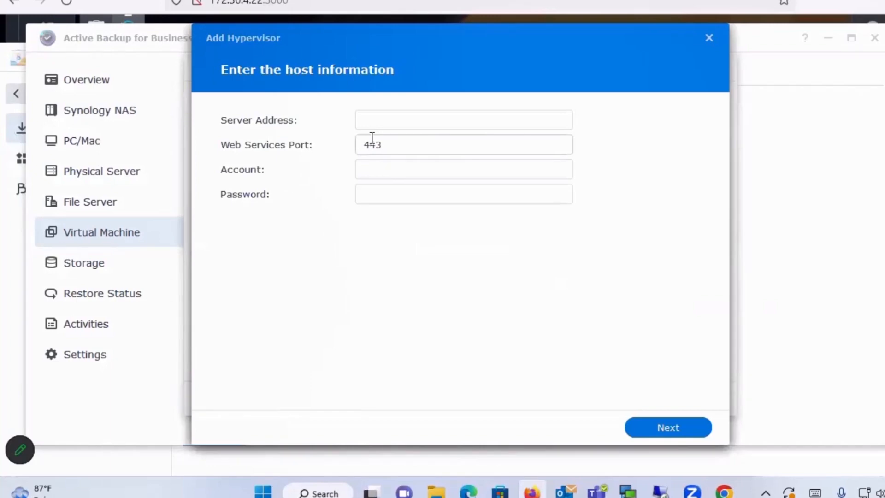
pyautogui.click(370, 120)
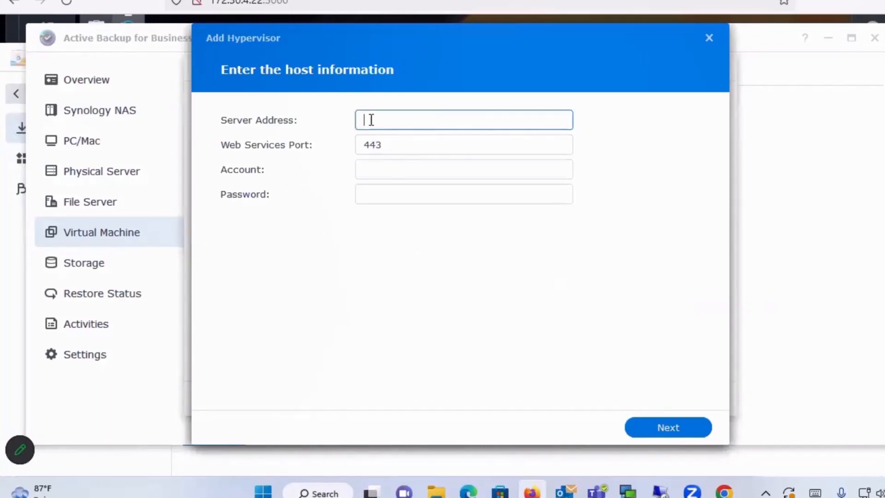
pyautogui.write('172.30.4.21')
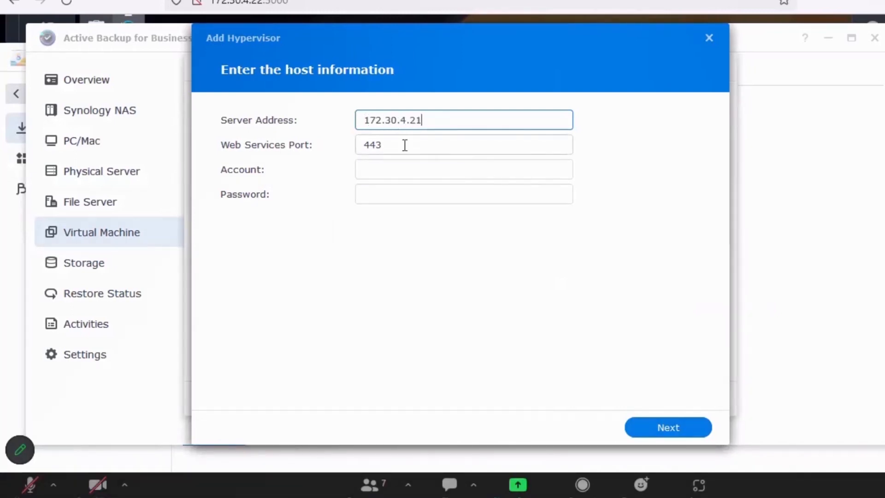
# Step: Enter root as the hypervisor account, fill in the account password and submit the host information
pyautogui.click(406, 170)
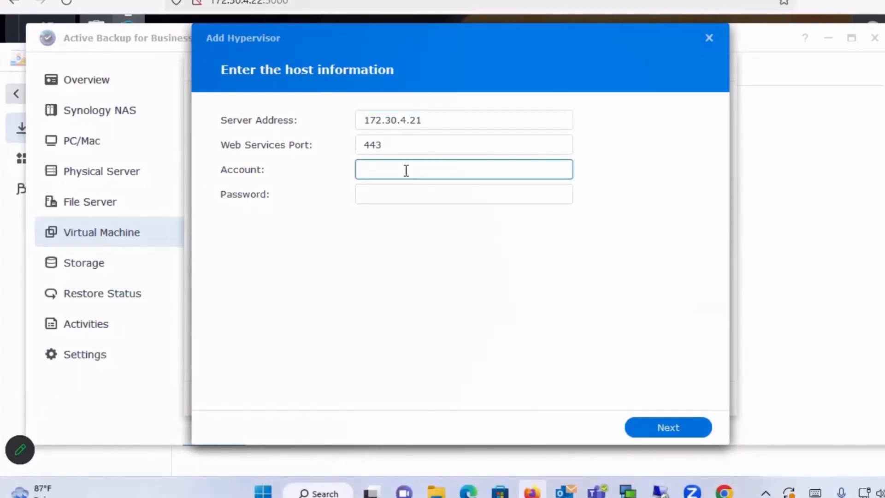
pyautogui.write('root')
pyautogui.press('Tab')
pyautogui.write('•••••••')
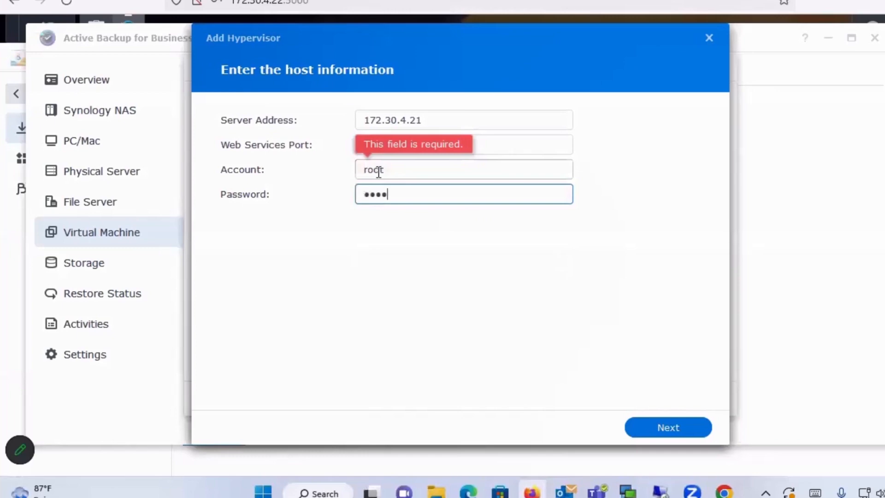
pyautogui.write('••')
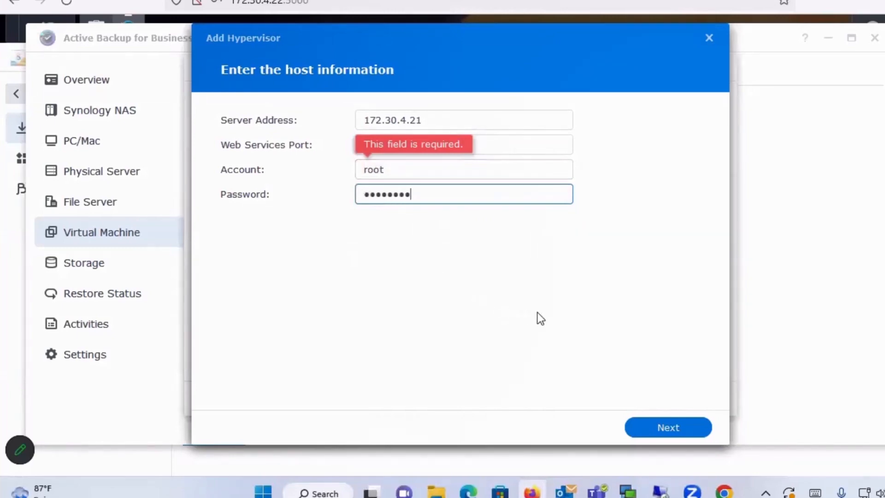
pyautogui.click(669, 427)
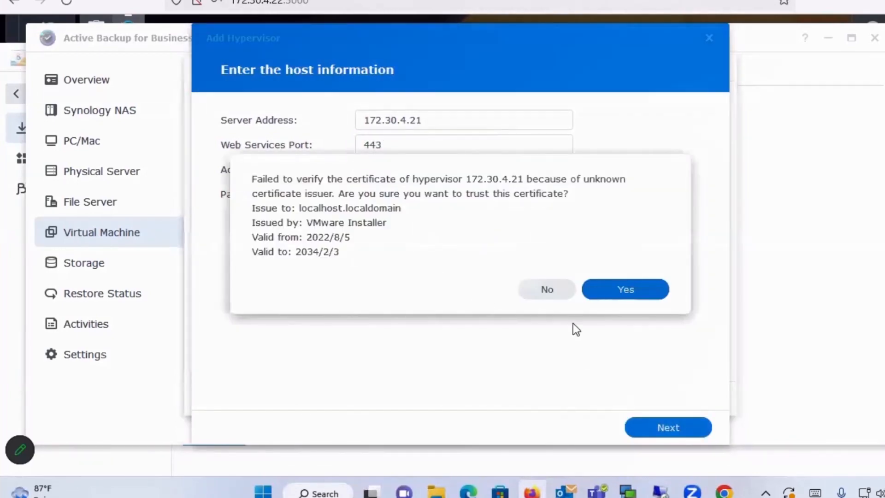
# Step: Trust the hypervisor's certificate, finish adding the host and close hypervisor management
pyautogui.click(628, 289)
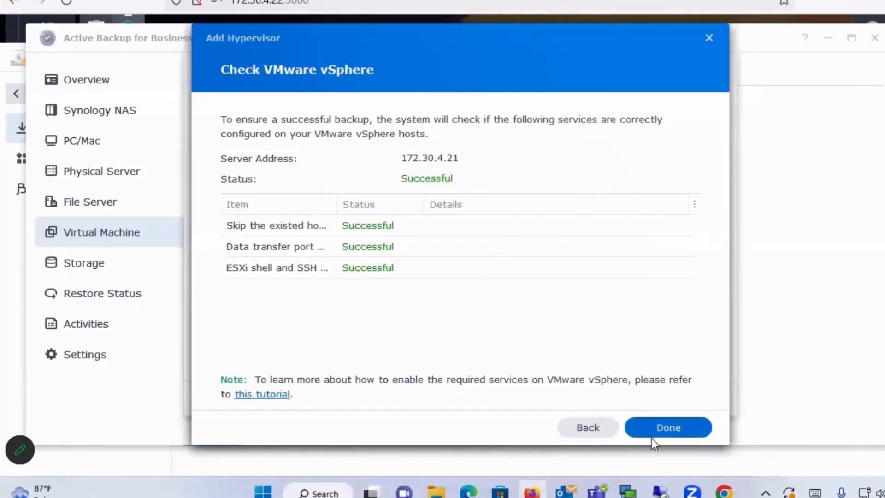
pyautogui.click(672, 428)
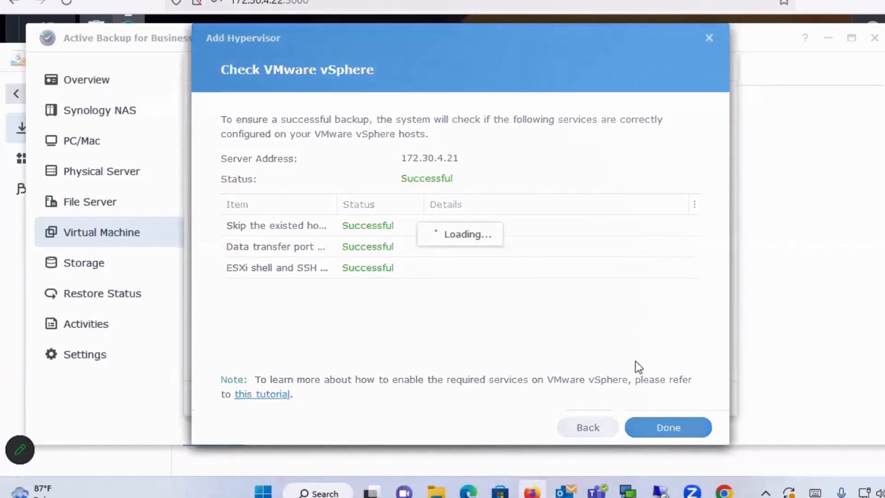
pyautogui.click(407, 183)
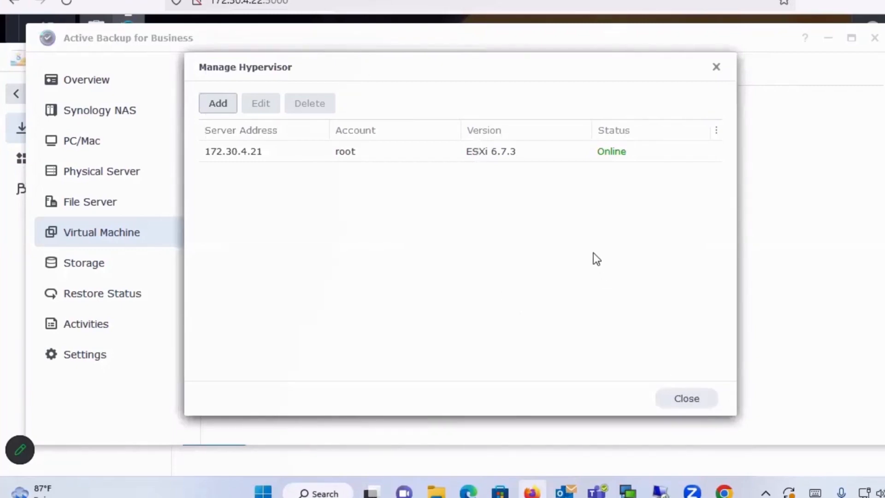
pyautogui.click(666, 397)
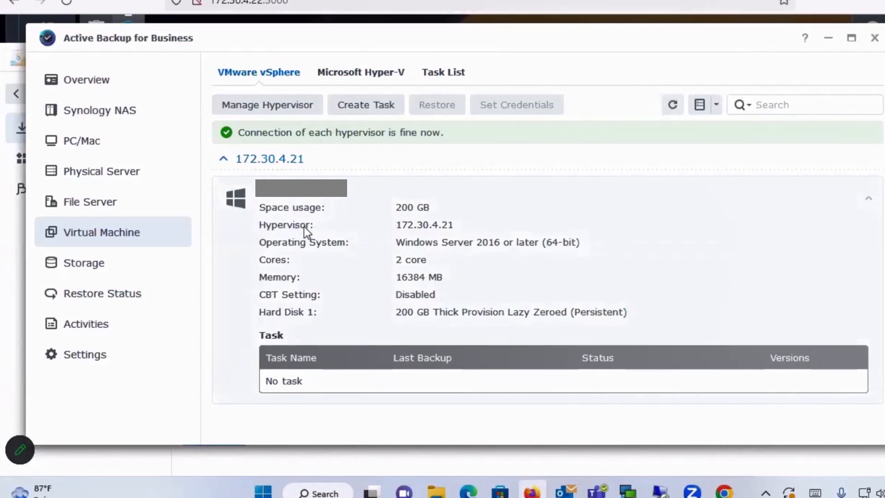
# Step: Start a backup task named vSphere-Task-AD for the virtual machine on 172.30.4.21, using the btrfs shared folder as the backup destination
pyautogui.click(344, 251)
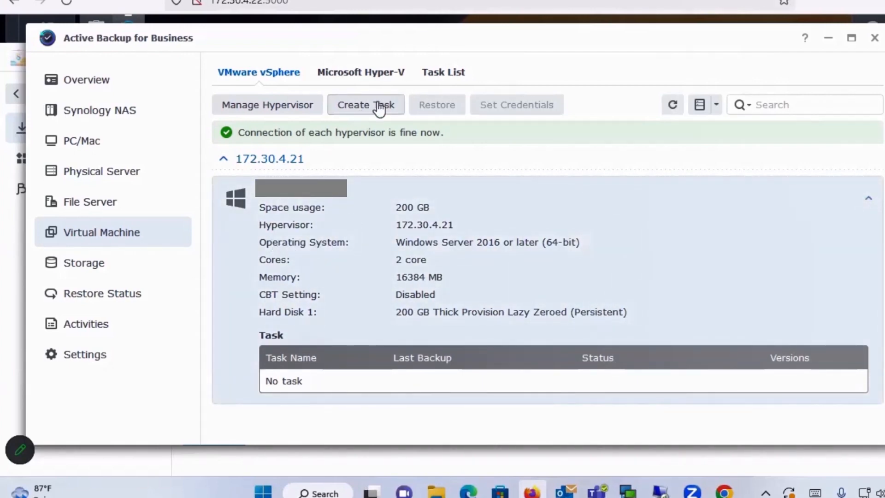
pyautogui.click(363, 106)
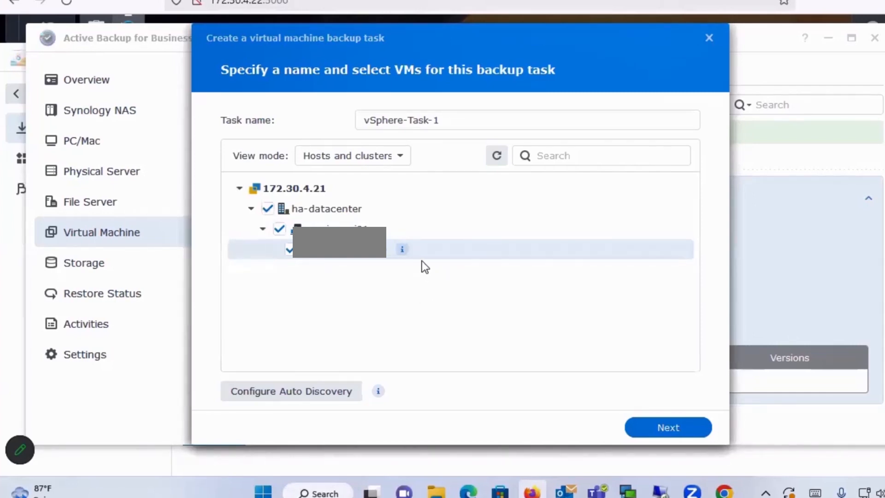
pyautogui.click(458, 121)
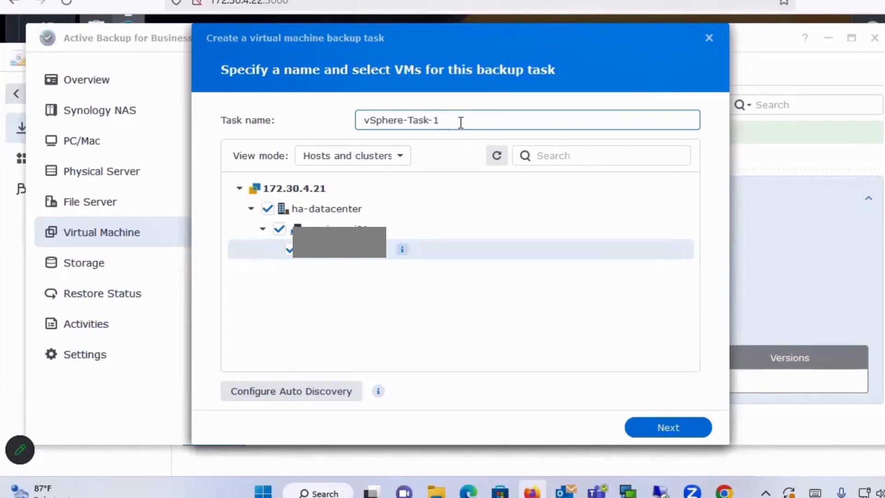
pyautogui.press('BackSpace')
pyautogui.write('AD')
pyautogui.click(647, 433)
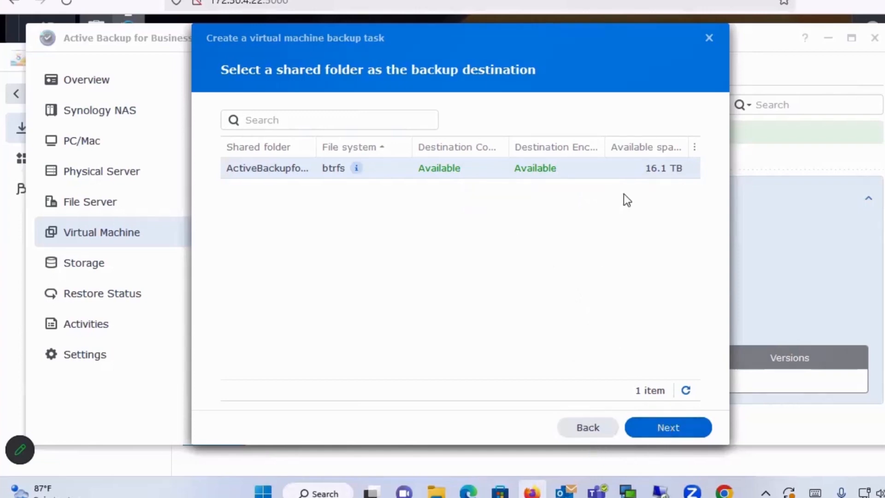
pyautogui.click(674, 422)
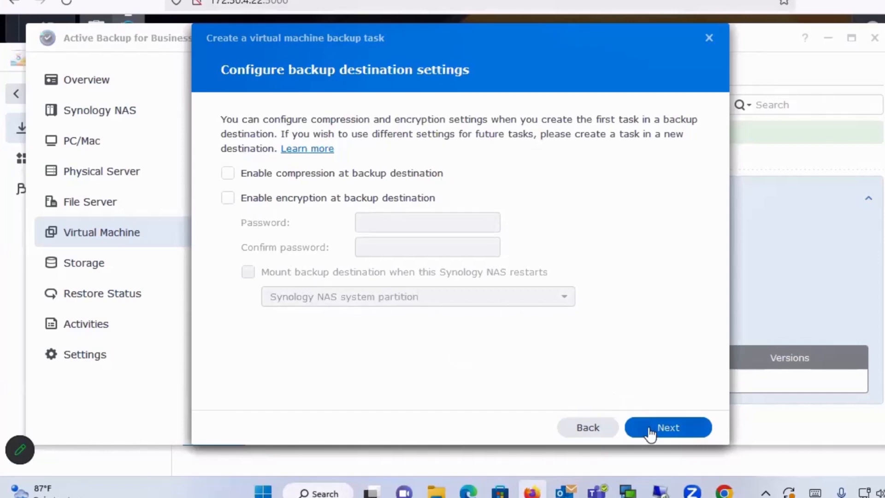
# Step: Leave destination compression and encryption off, keep the default task settings, and choose manual backup with no retention policy
pyautogui.click(662, 433)
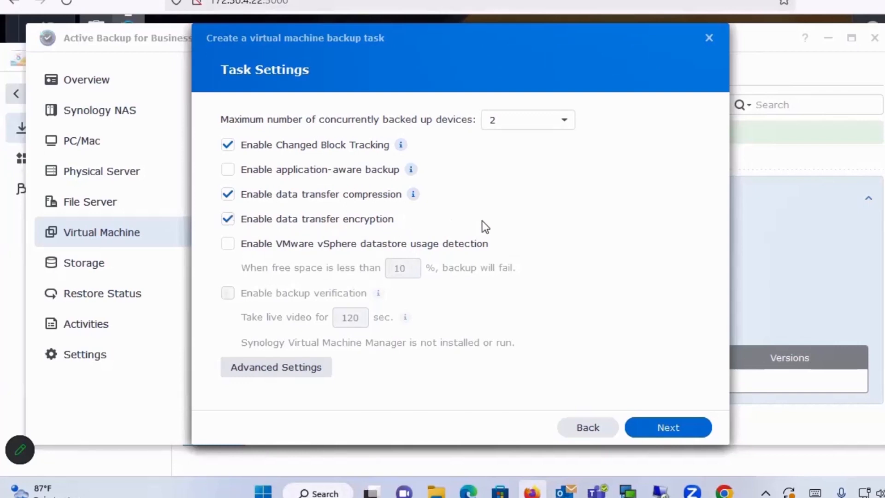
pyautogui.click(669, 428)
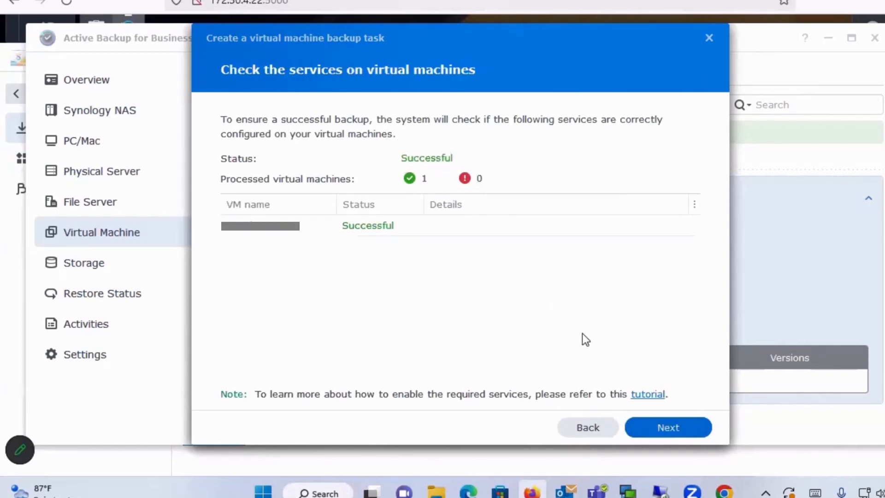
pyautogui.click(661, 427)
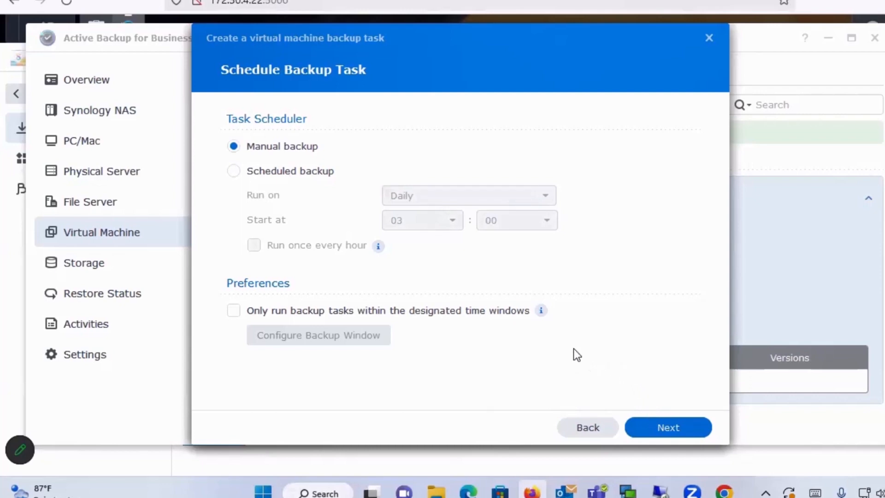
pyautogui.click(668, 428)
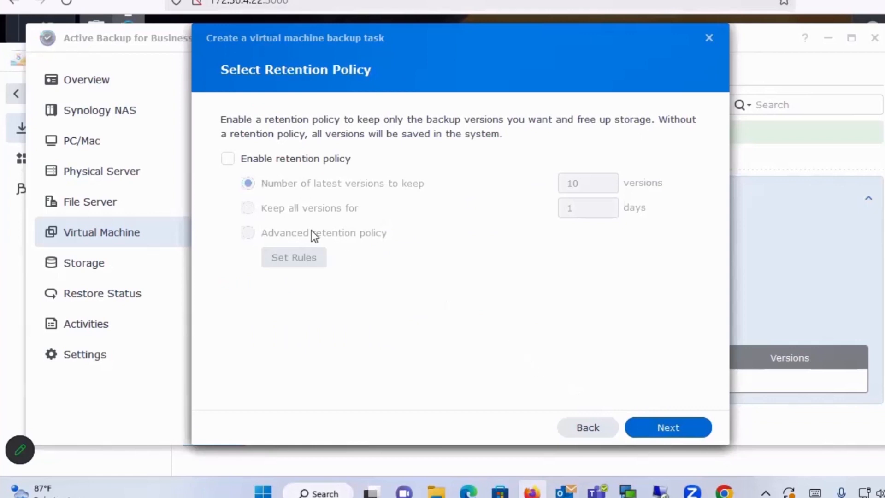
pyautogui.click(669, 429)
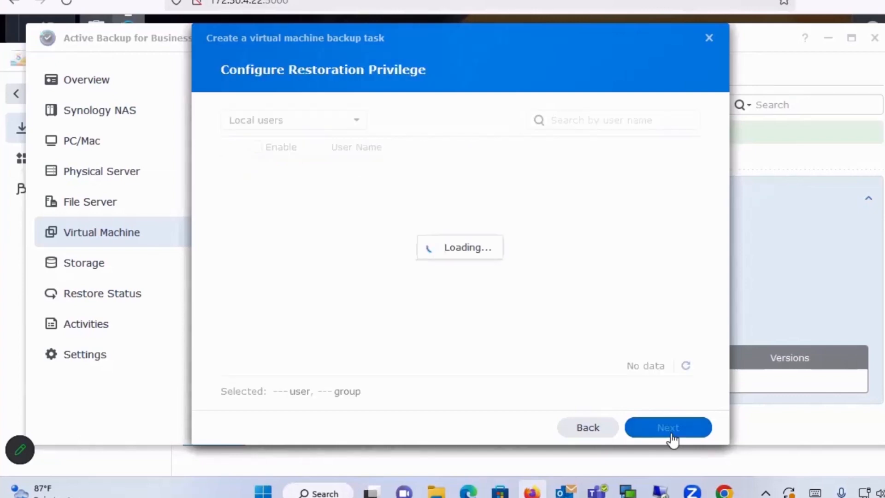
# Step: Keep the default restoration privileges, finish creating the virtual machine backup task and start its backup immediately
pyautogui.click(668, 427)
pyautogui.click(664, 429)
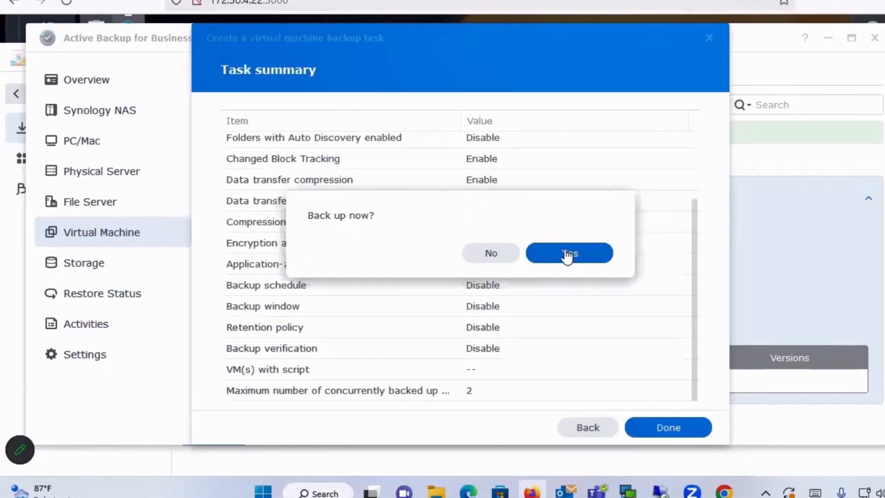
pyautogui.click(575, 262)
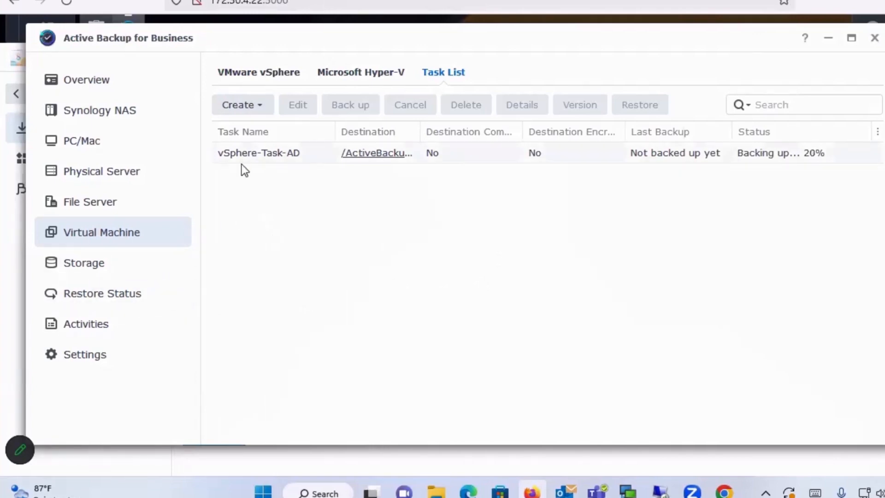
# Step: Open the details of vSphere-Task-AD to check the running backup's status
pyautogui.click(270, 154)
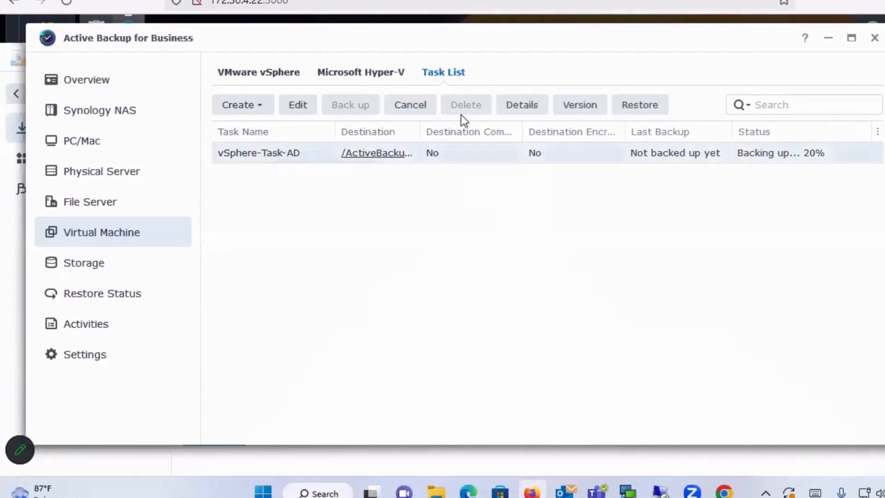
pyautogui.click(518, 109)
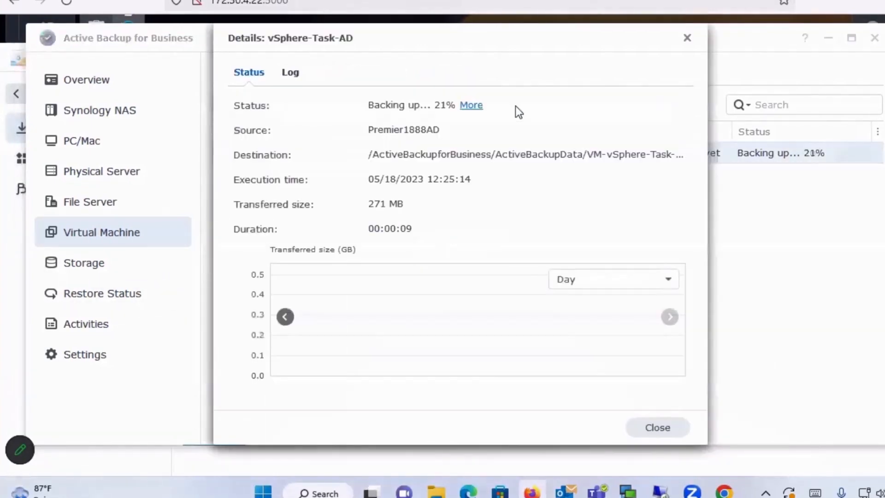